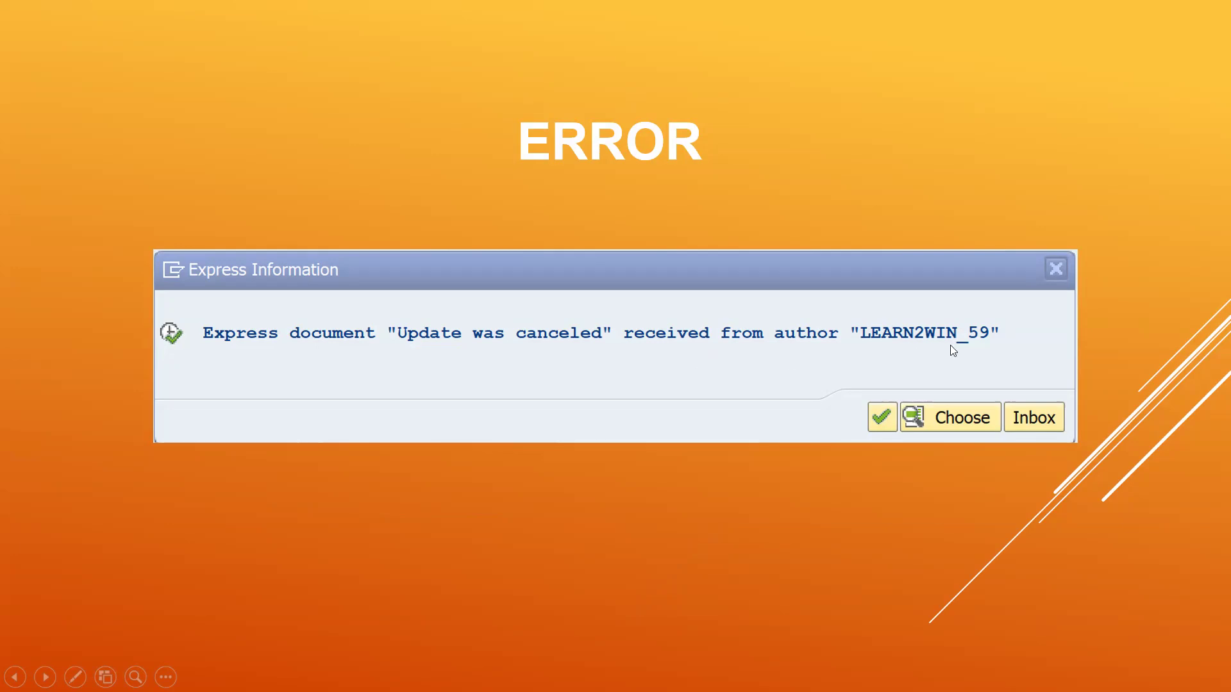
End the PowerPoint slideshow and return to editing the 'Update was canceled' error slide.
key(Escape)
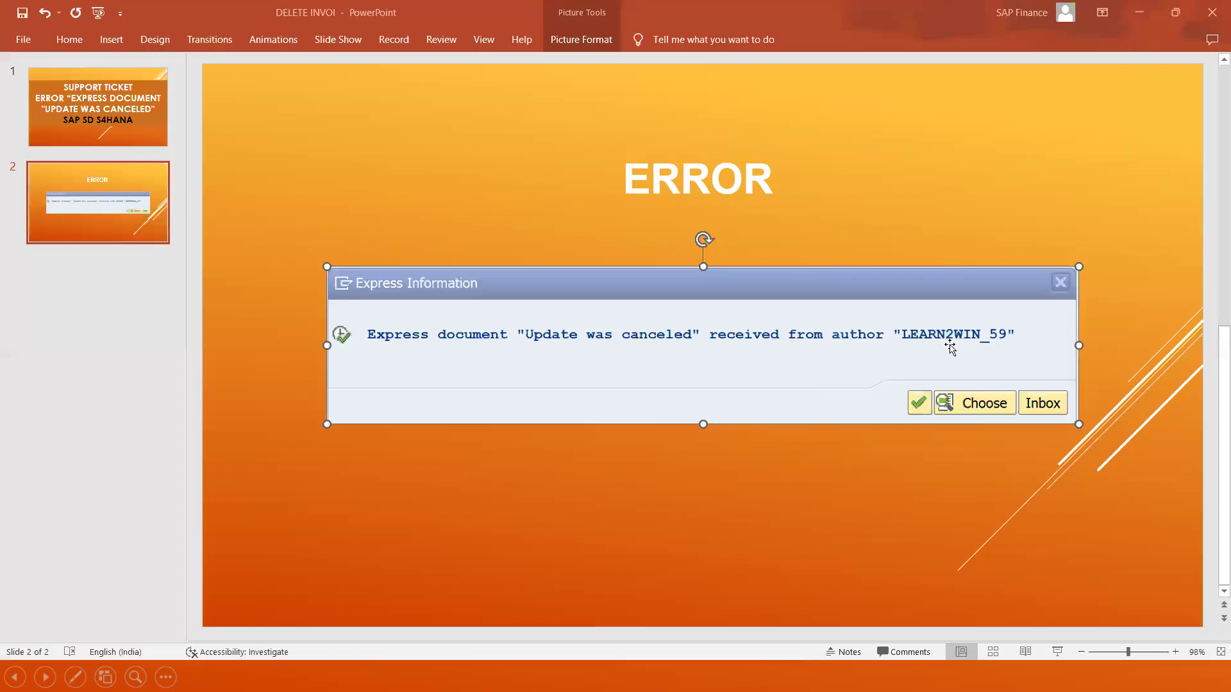
Switch to SAP Easy Access and start transaction VL01N.
mouse_move(567, 675)
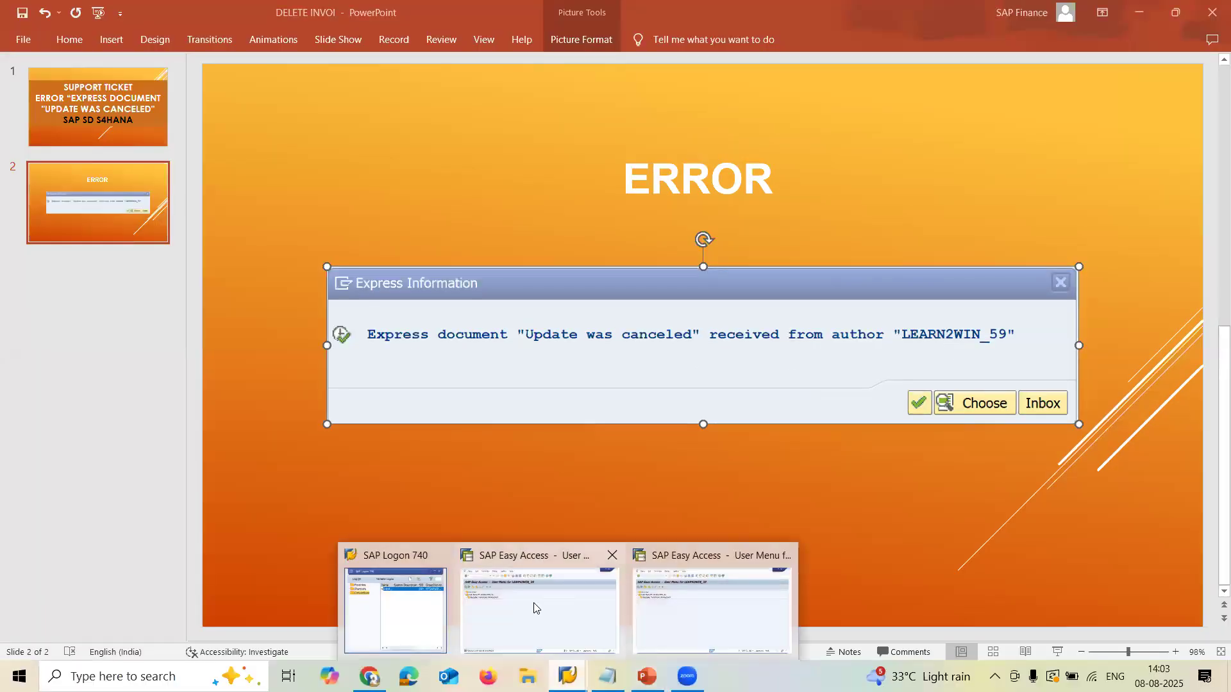
click(534, 602)
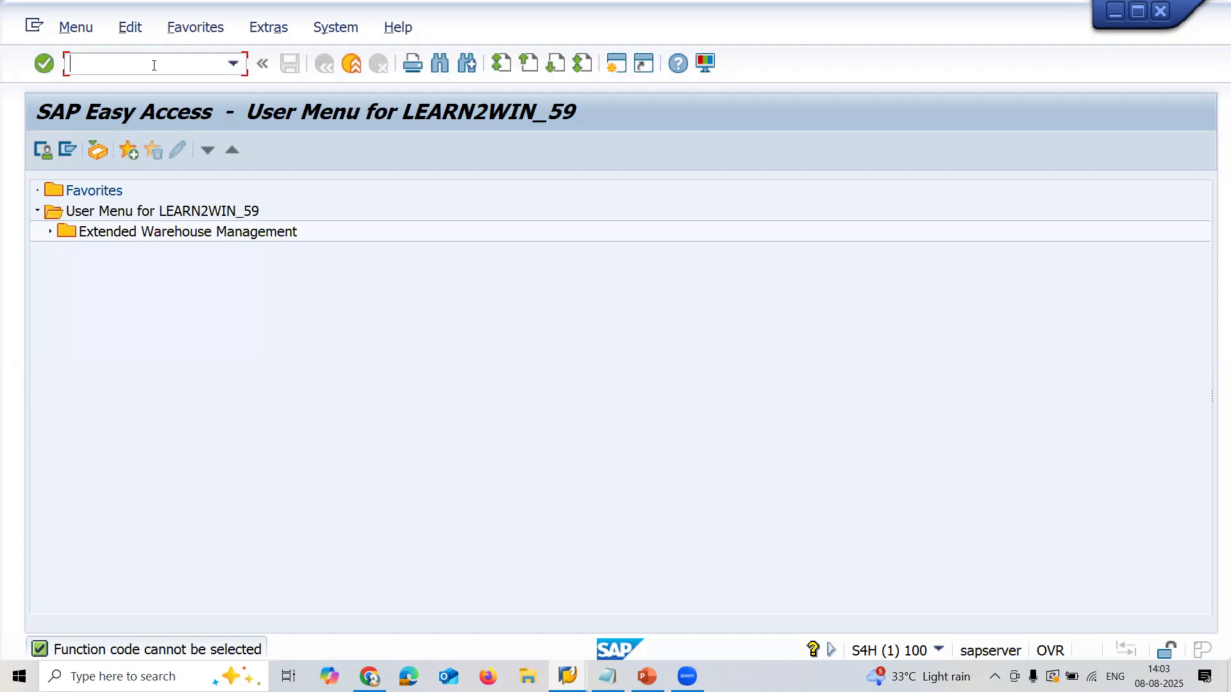
text(vl3)
key(BackSpace)
text(01N)
key(Return)
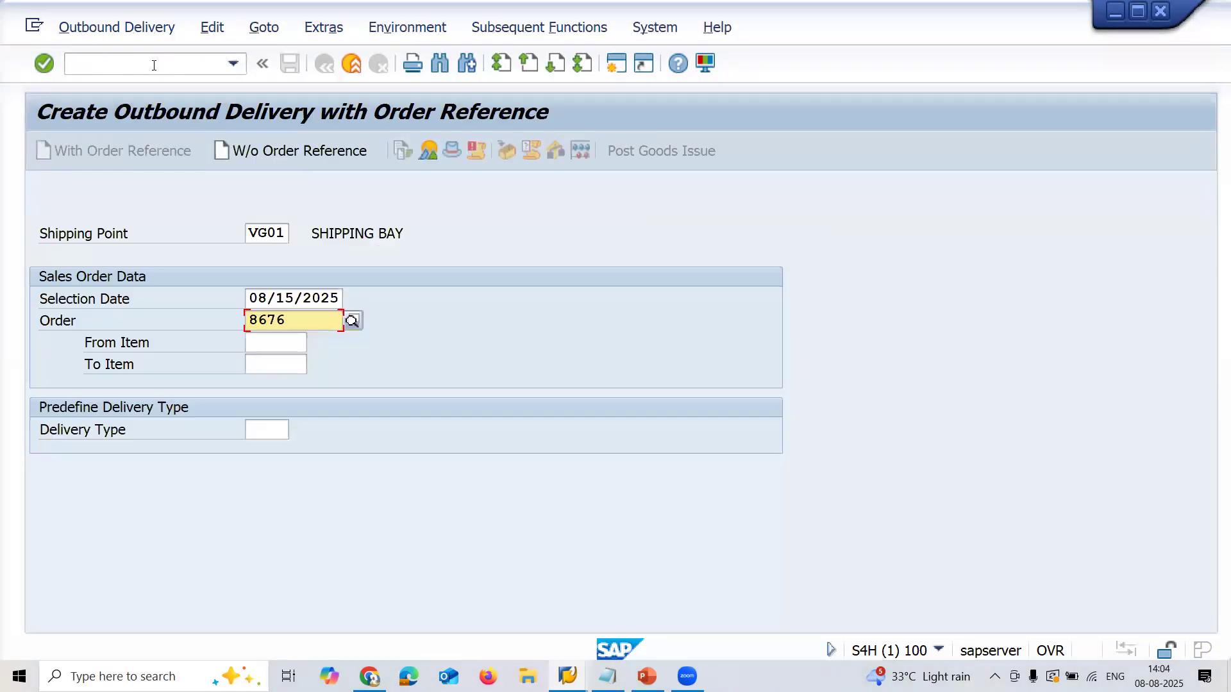
Submit shipping point VG01, selection date 08/15/2025 and sales order 8676.
key(Tab)
key(Tab)
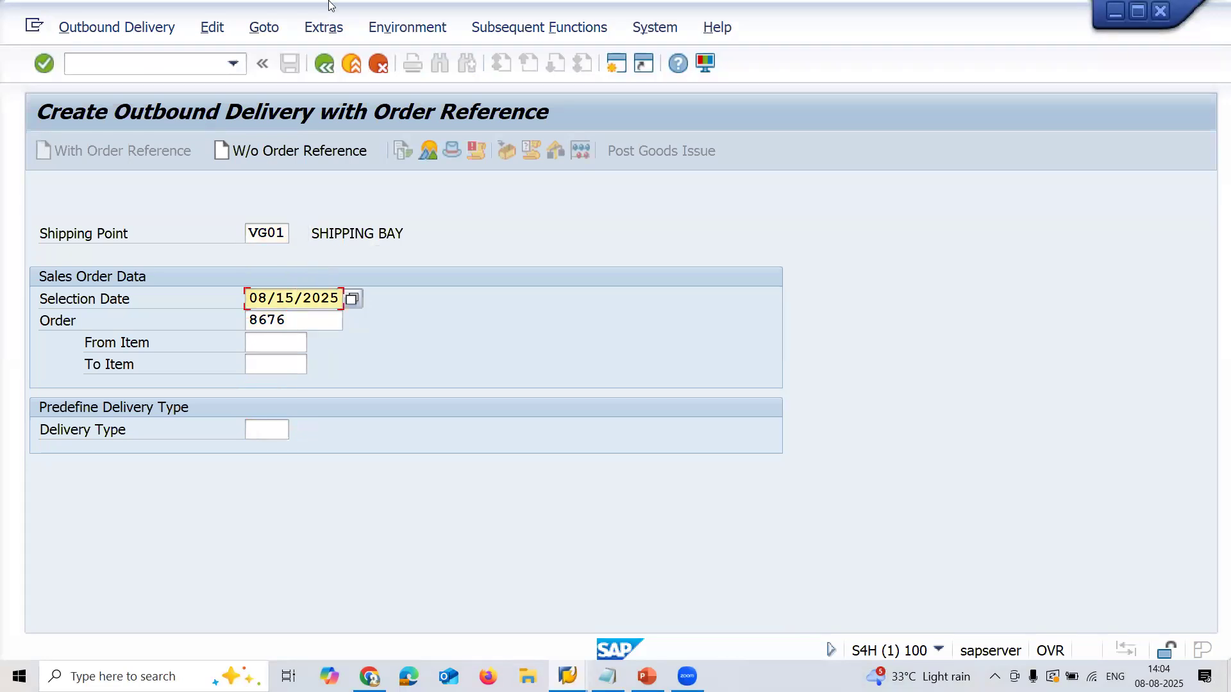
key(Return)
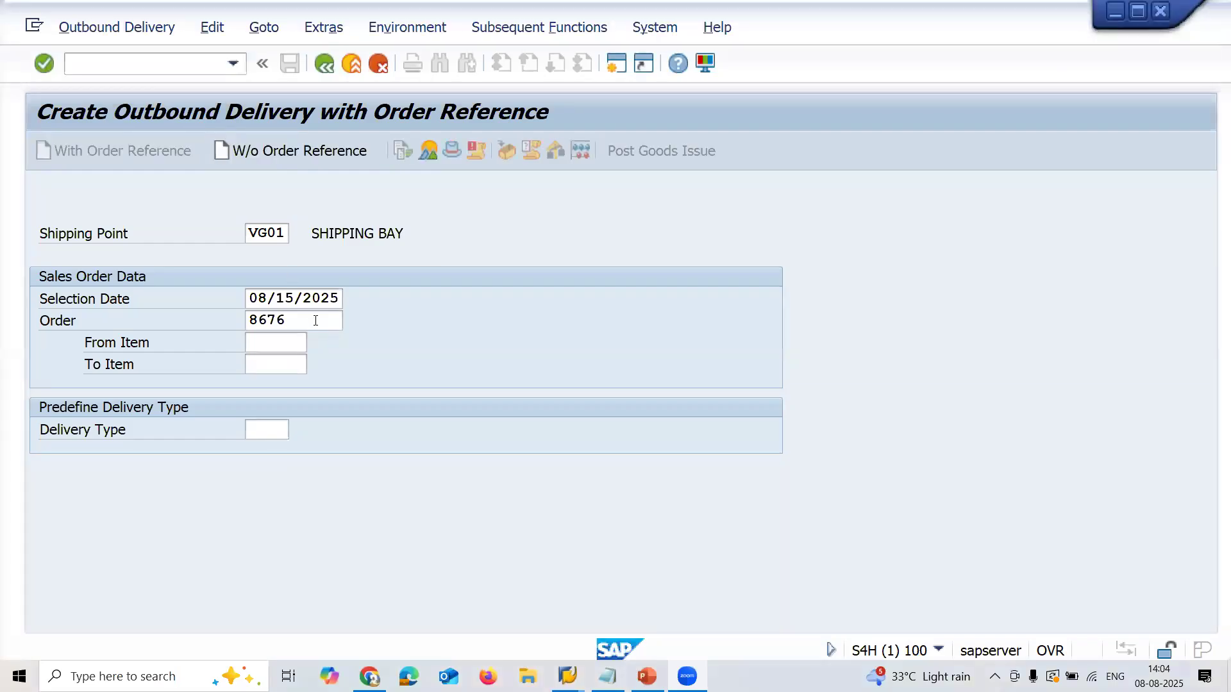
click(304, 298)
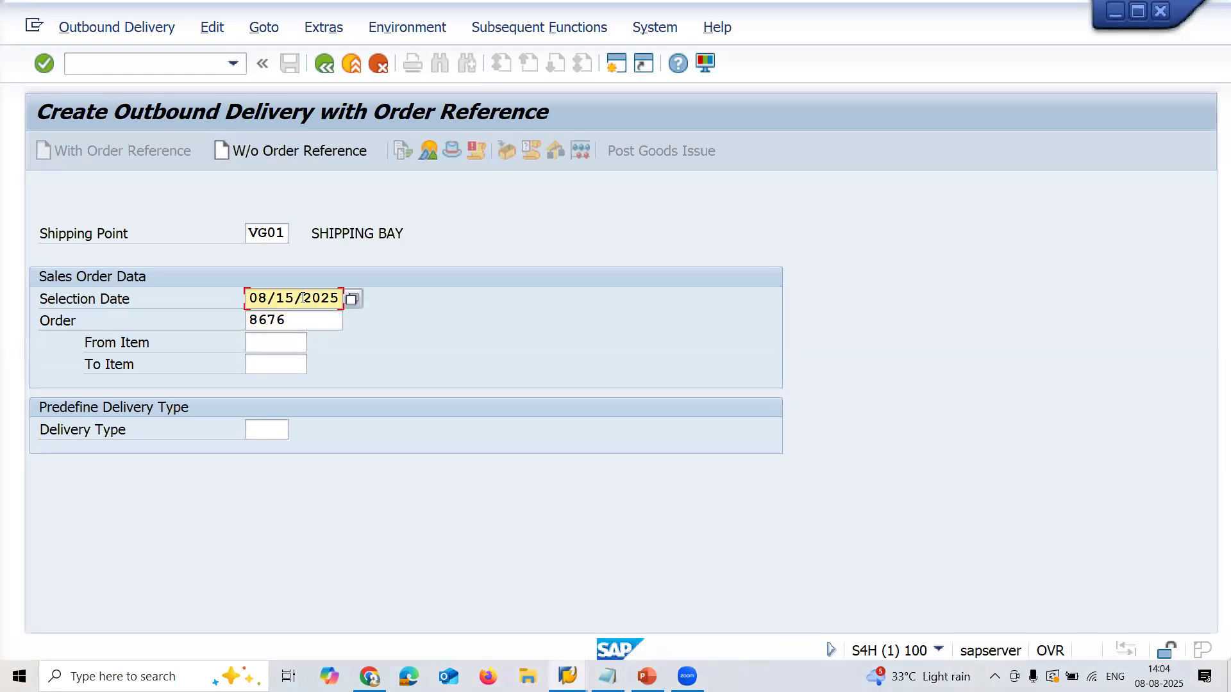
Create the delivery and give item 10 storage location VG01 and picked quantity 1.
key(Return)
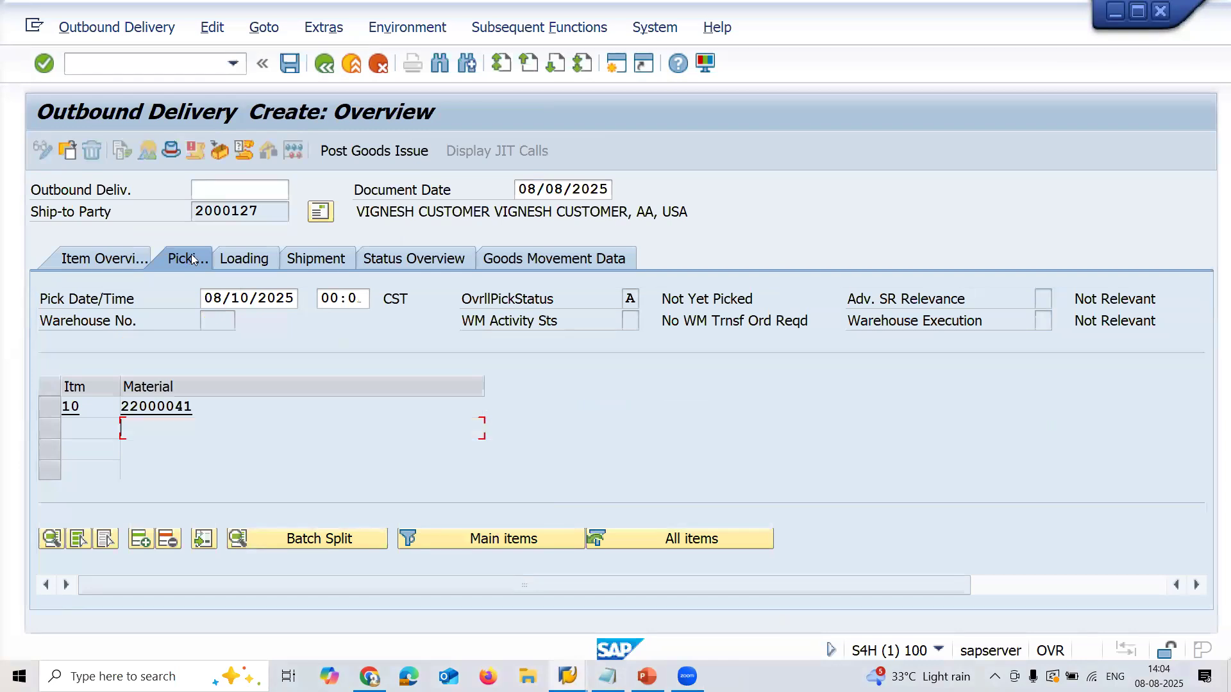
click(553, 402)
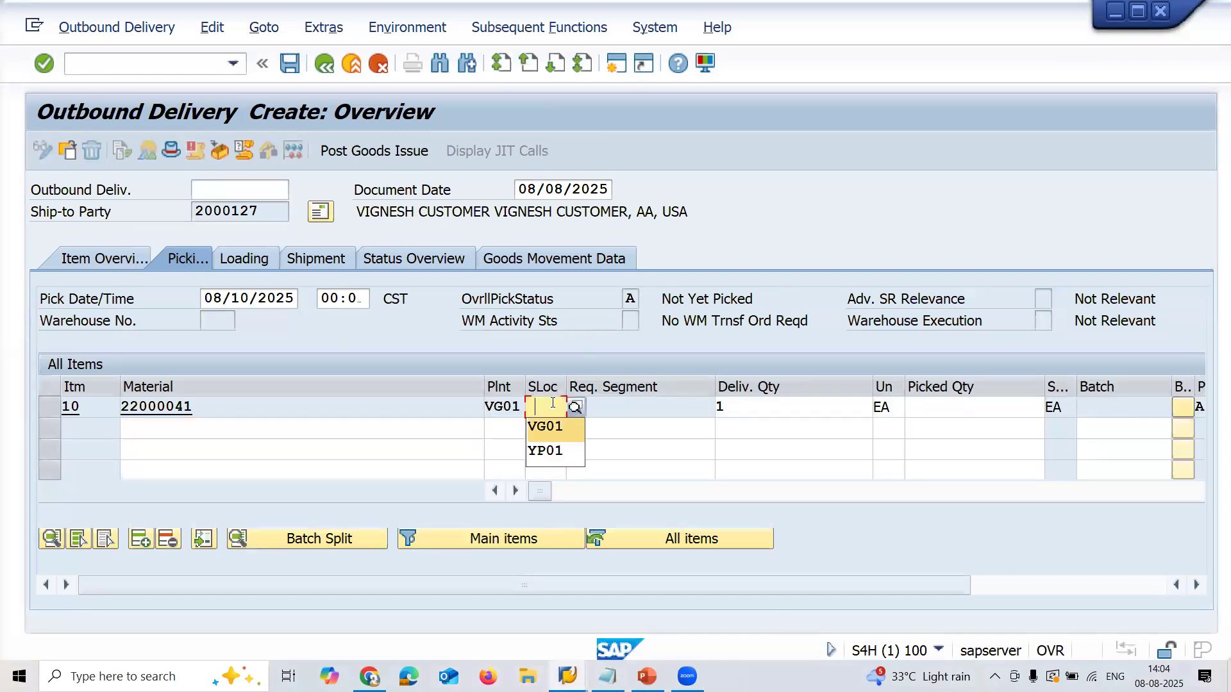
click(546, 426)
click(957, 411)
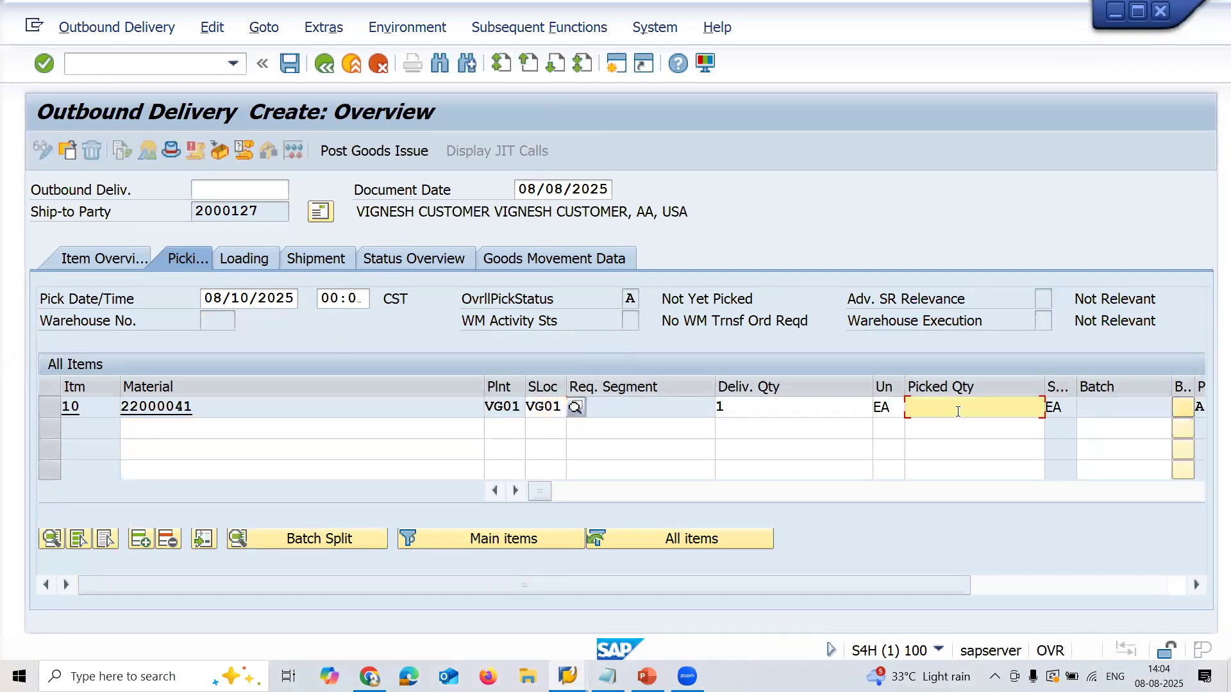
text(1)
key(Return)
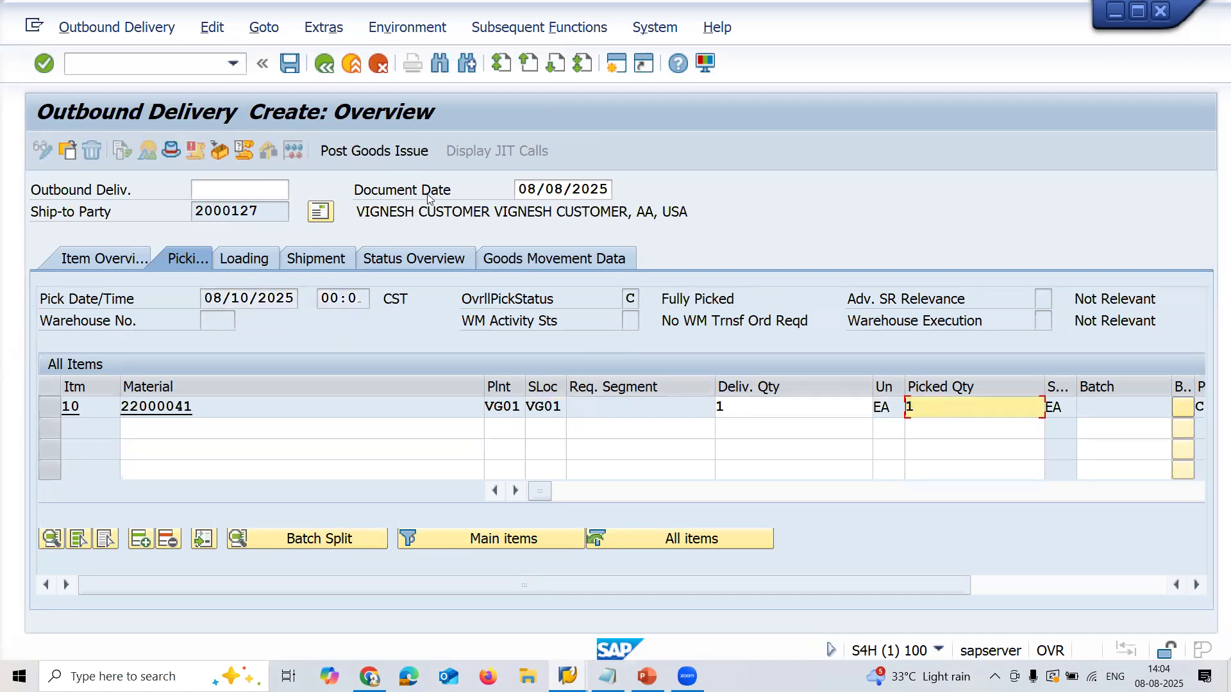
Post goods issue to save the delivery, exit, and dismiss the update canceled message.
click(404, 152)
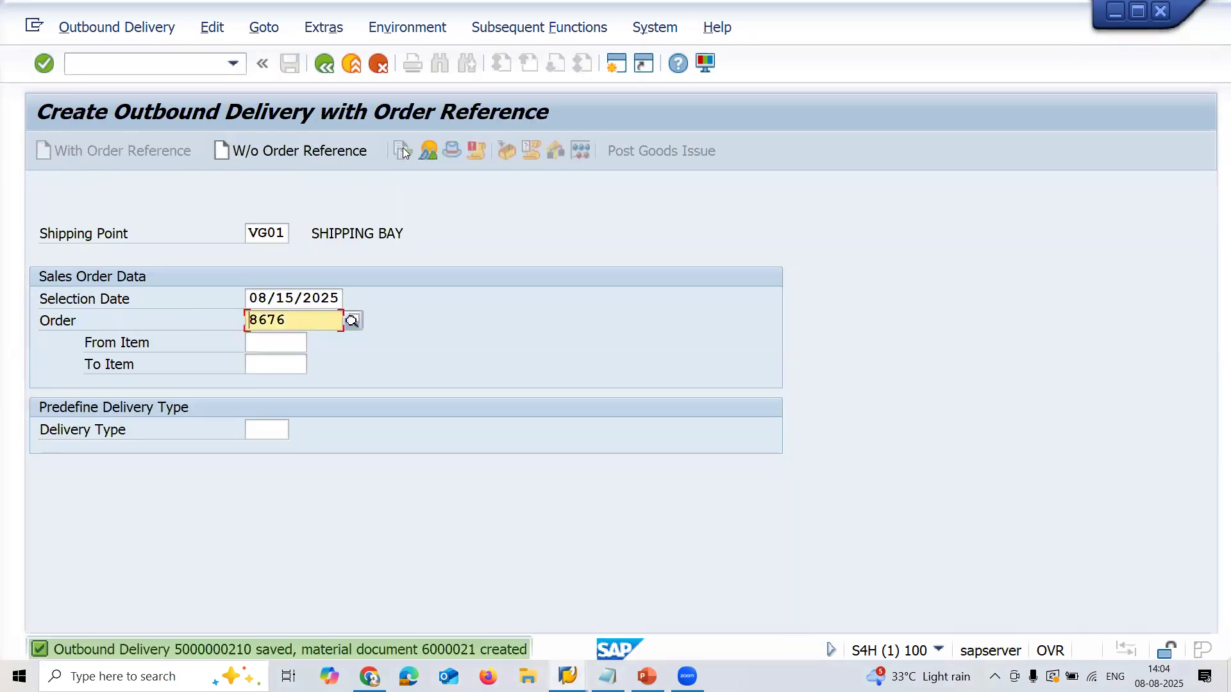
click(352, 65)
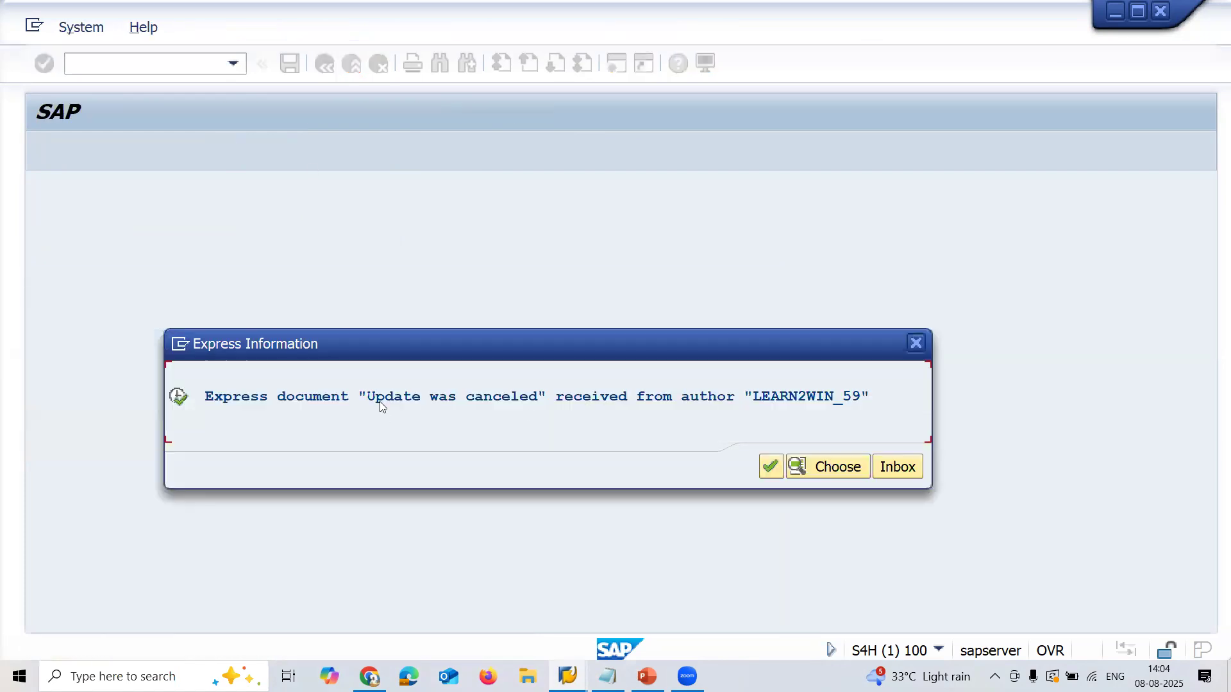
click(772, 468)
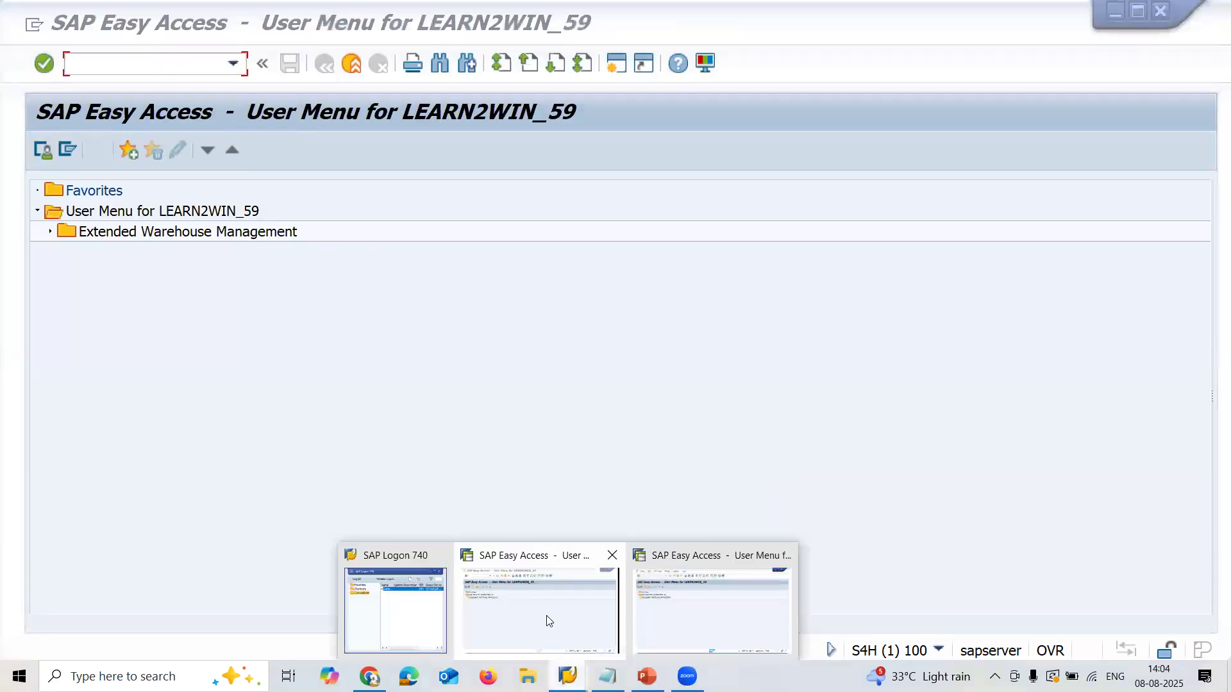
Run transaction SPRO from SAP Easy Access.
click(546, 616)
click(177, 70)
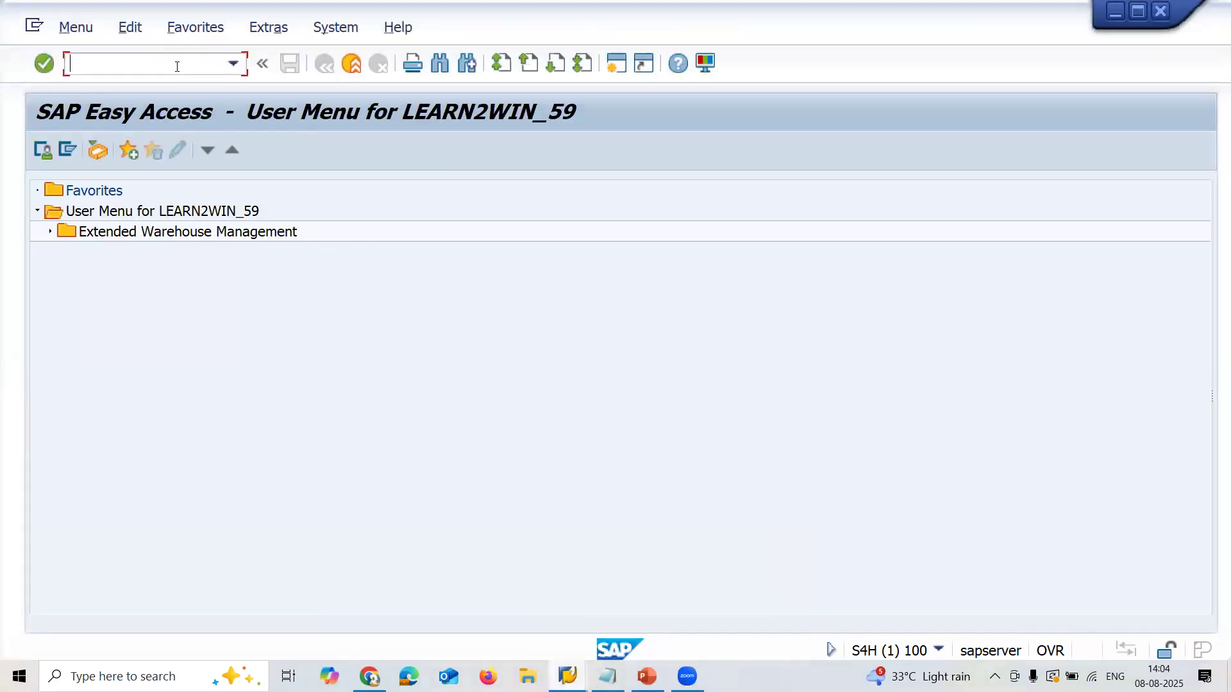
text(SPT)
key(BackSpace)
text(RO)
key(Return)
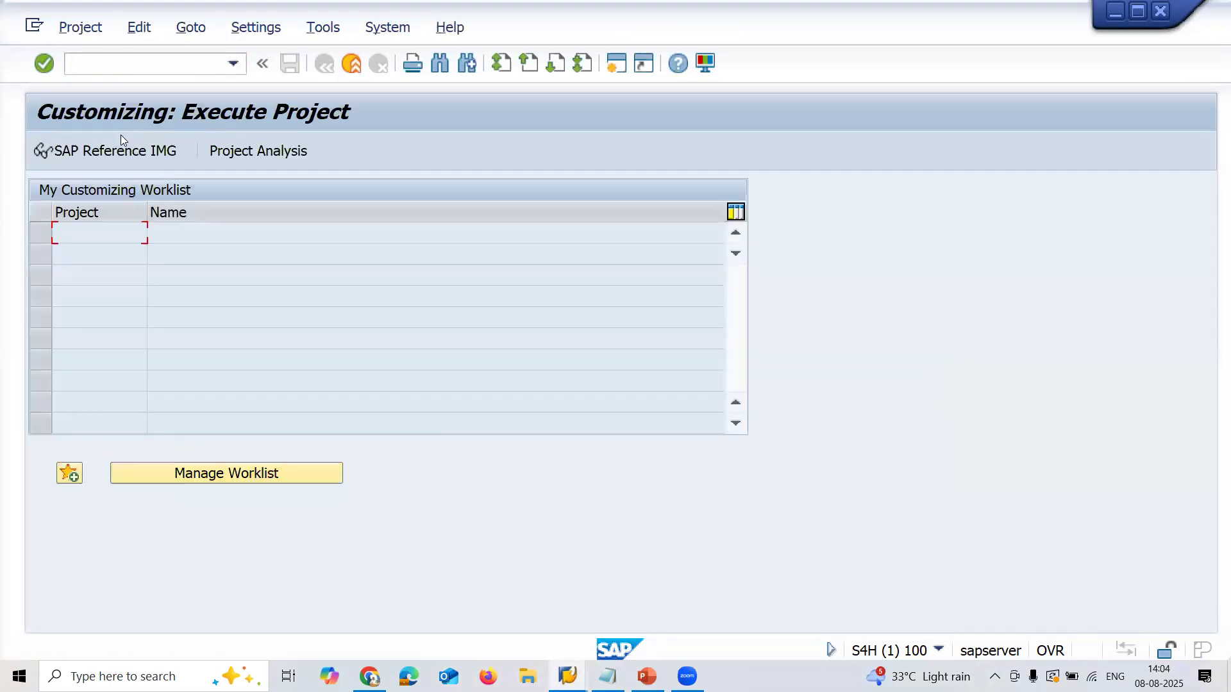
In the SAP Reference IMG, expand Logistics Execution > Shipping > Deliveries.
click(120, 147)
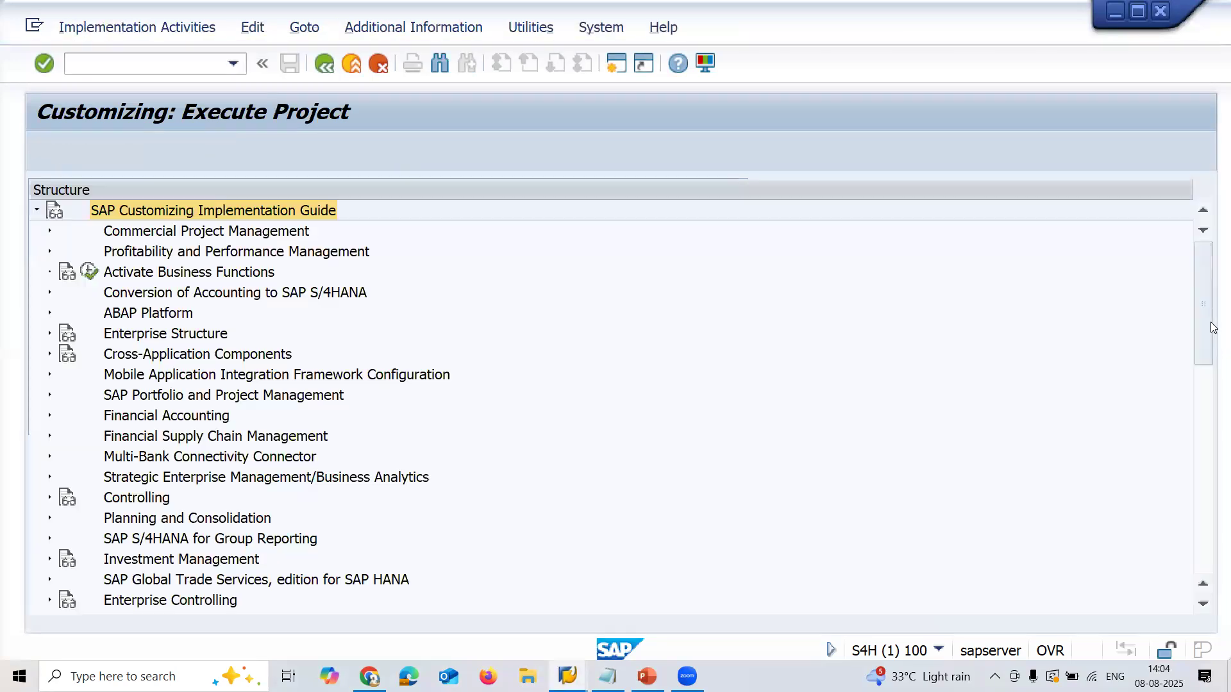
drag(1211, 322, 1212, 504)
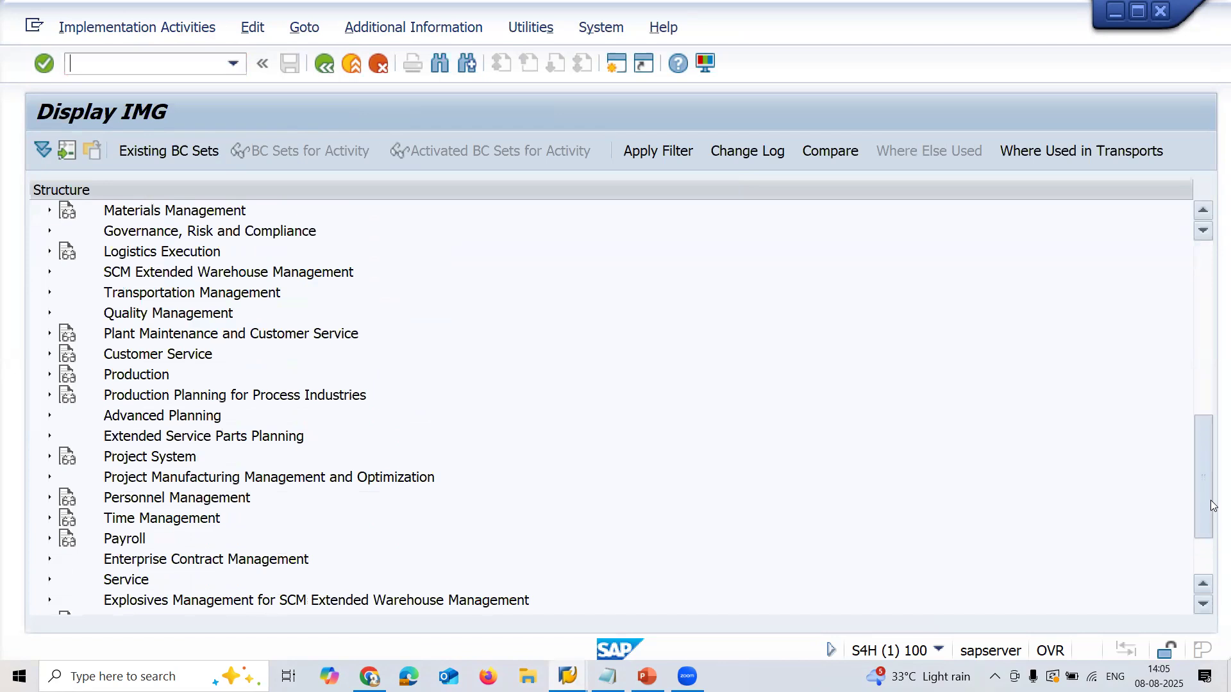
click(50, 252)
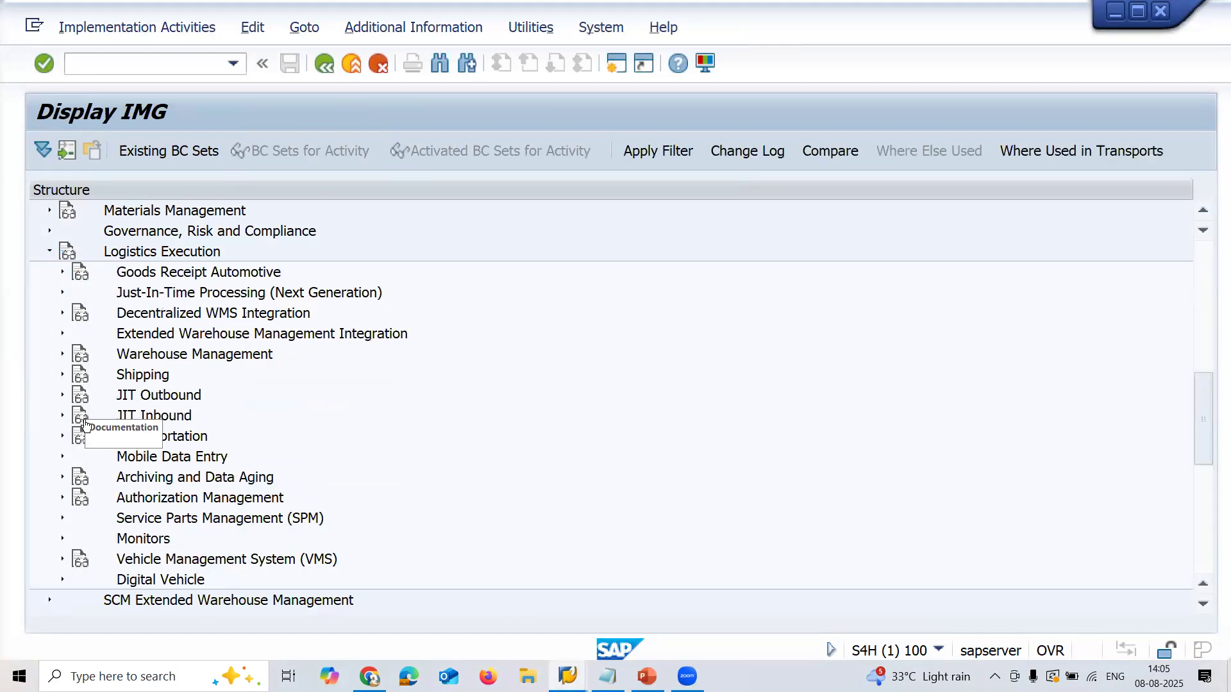
click(62, 376)
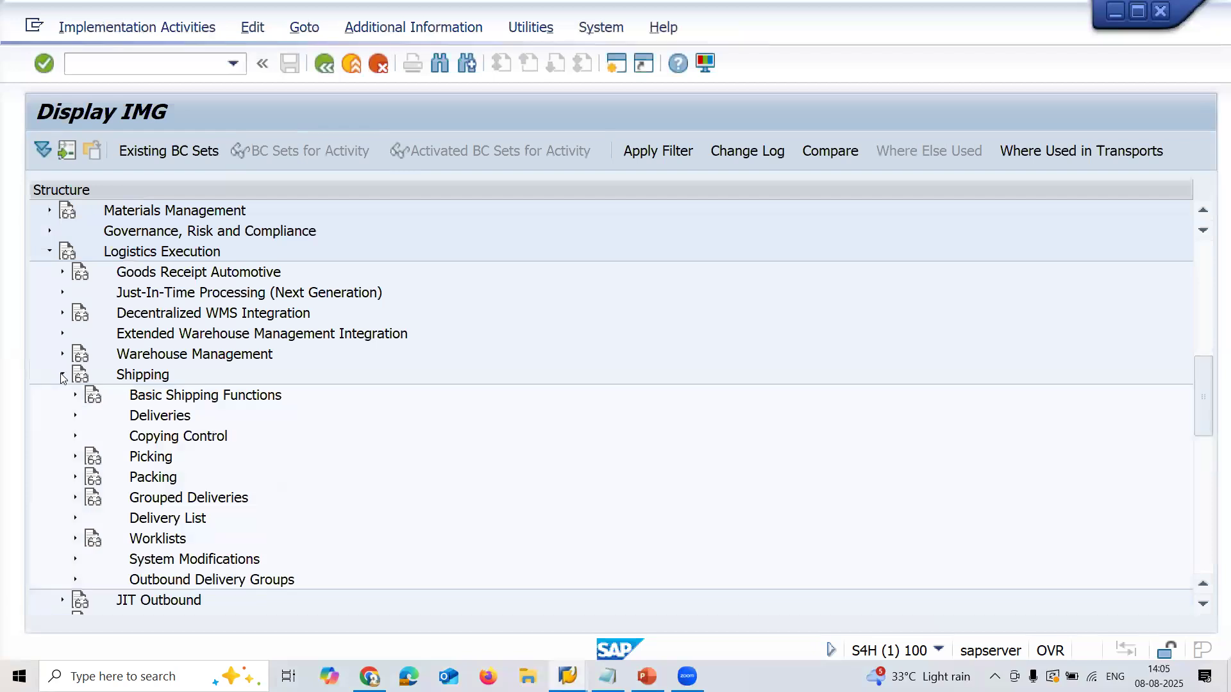
click(75, 416)
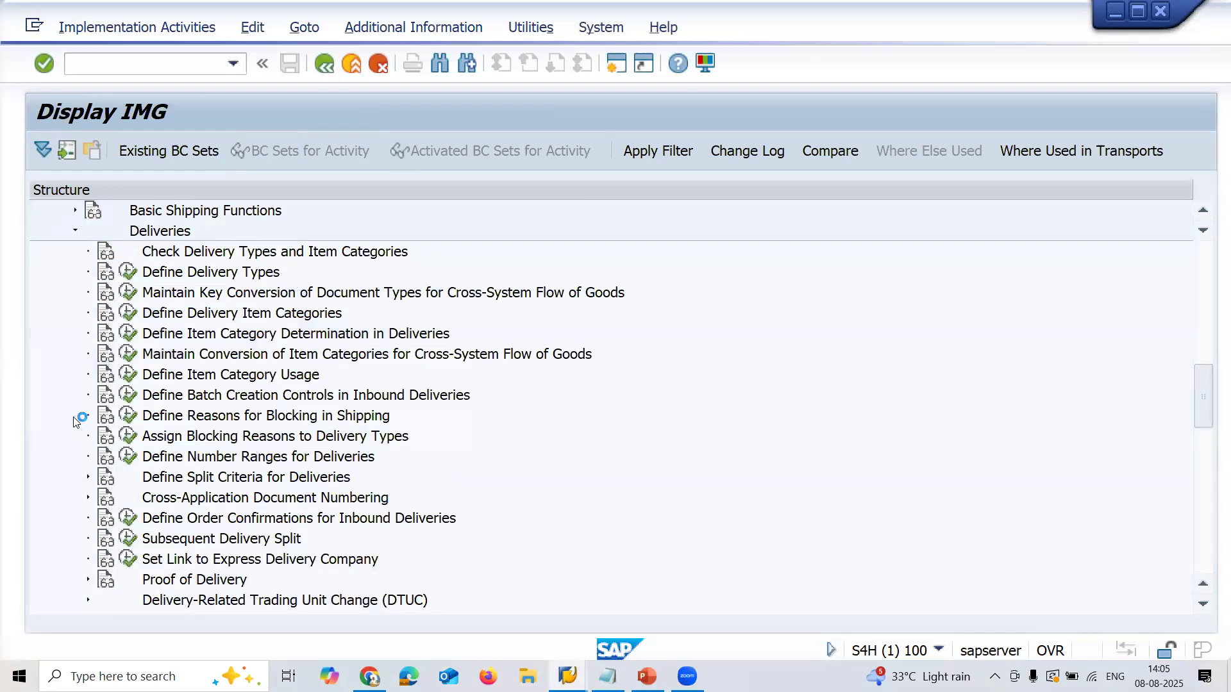
In Define Delivery Types, jump to LF, check its internal number range Z3, and go back.
click(129, 272)
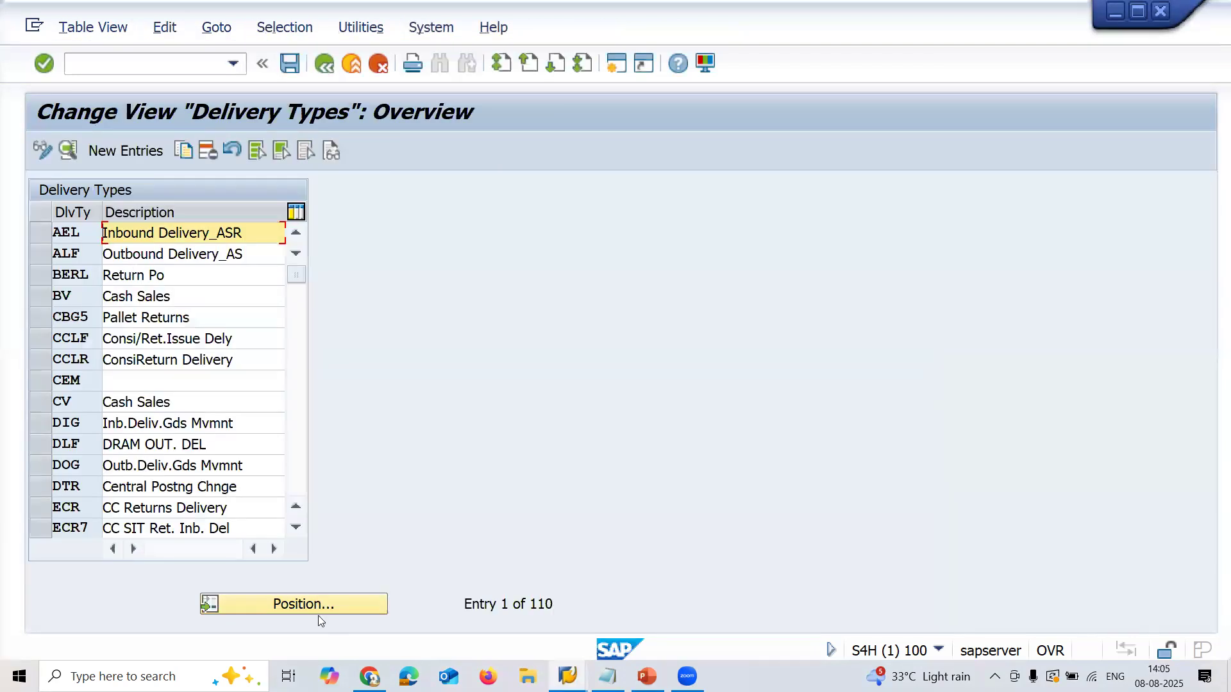
click(318, 606)
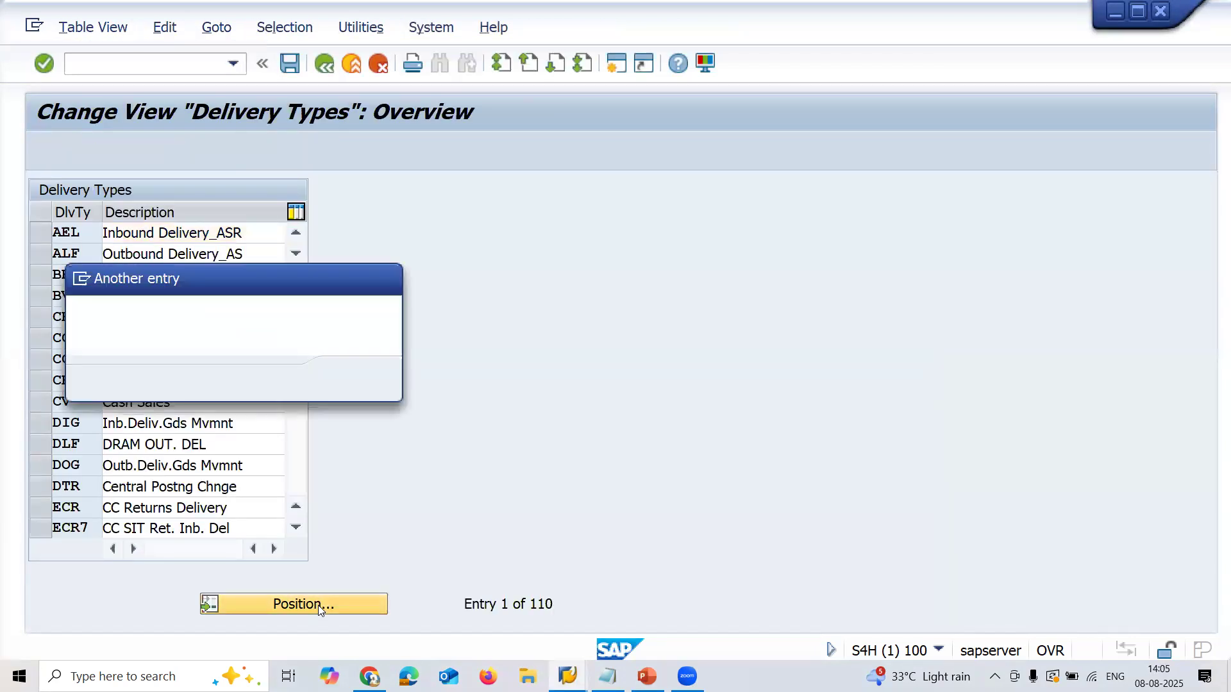
text(LF)
key(Return)
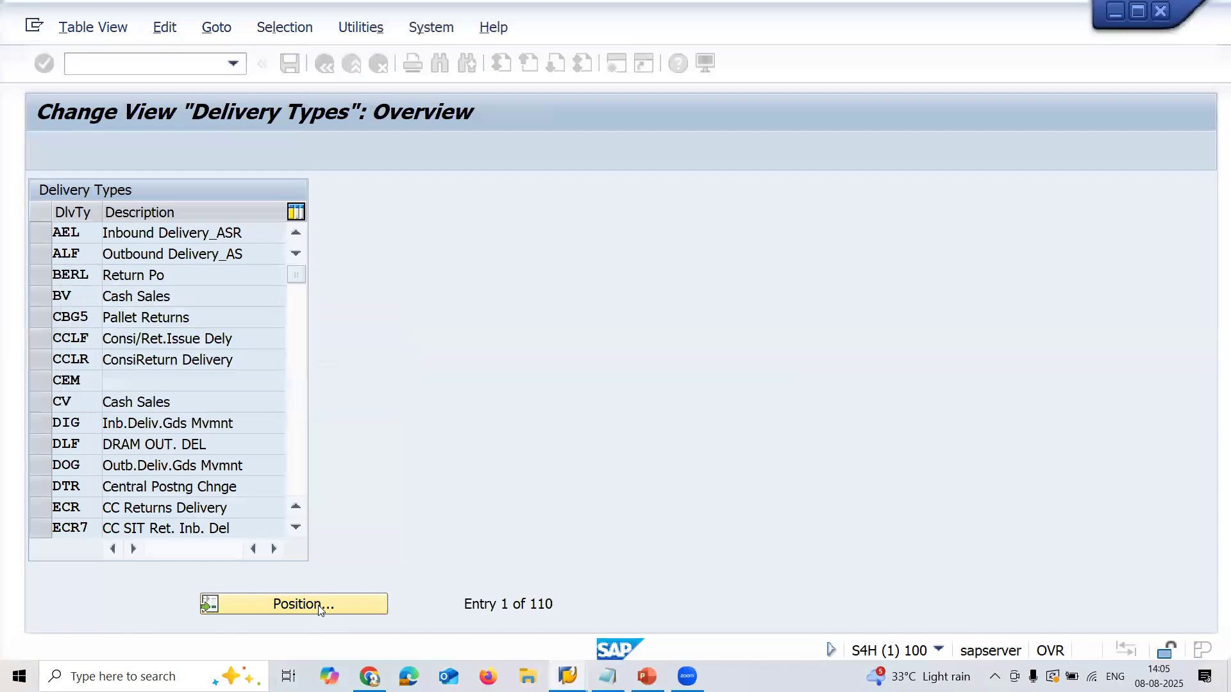
double_click(254, 235)
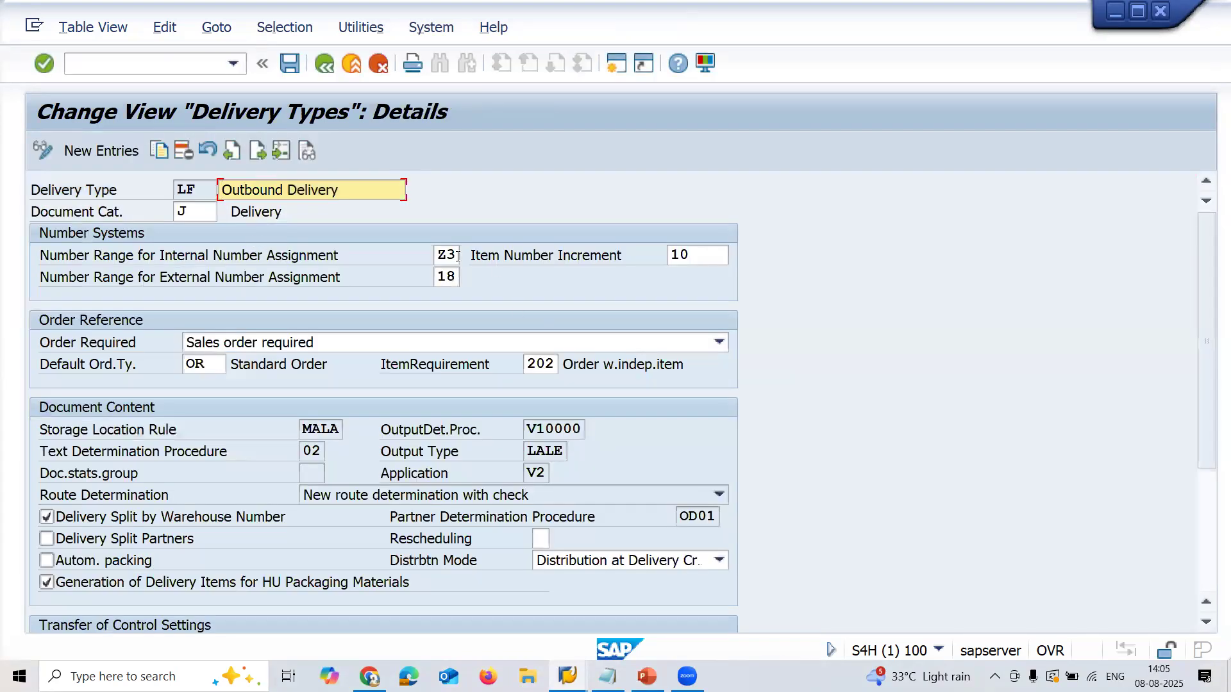
click(442, 254)
double_click(443, 254)
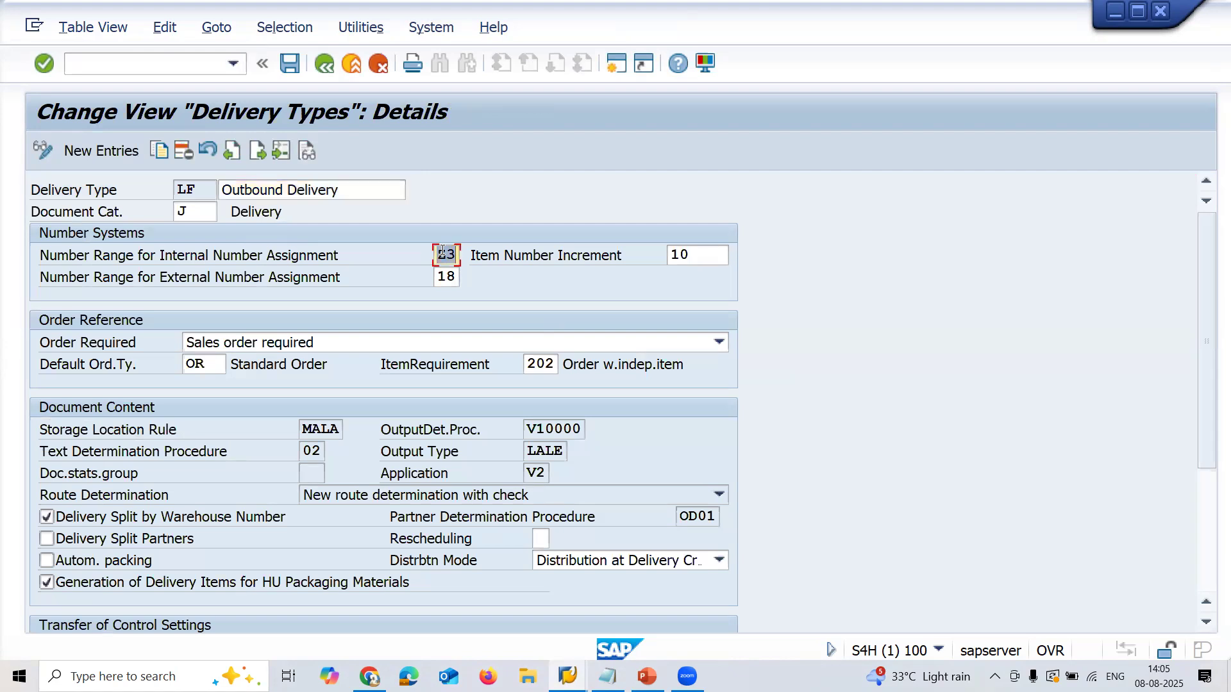
click(328, 64)
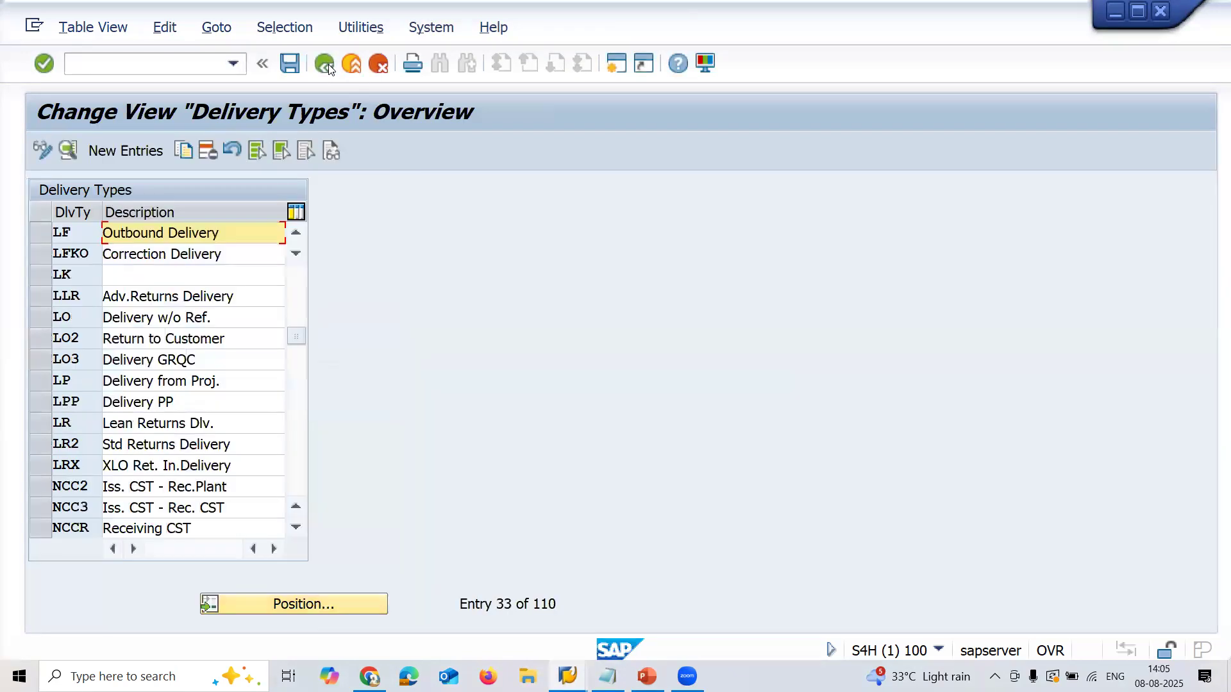
Open the delivery number range intervals for editing and scroll down the list.
click(328, 64)
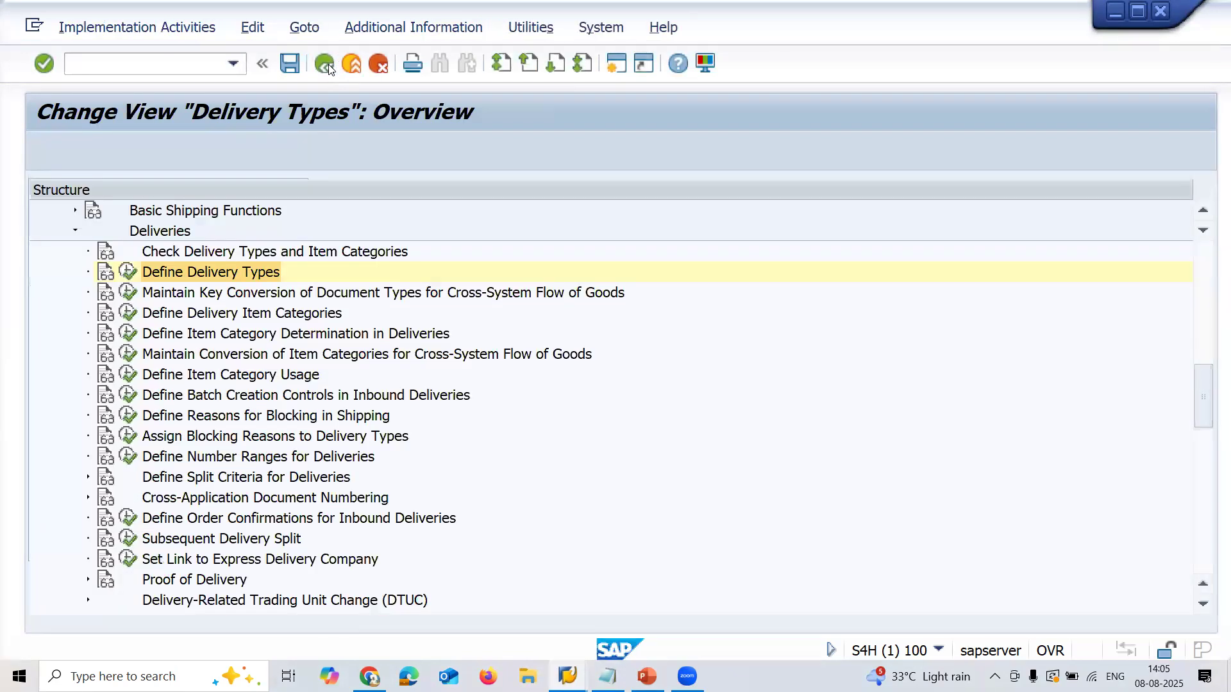
click(128, 459)
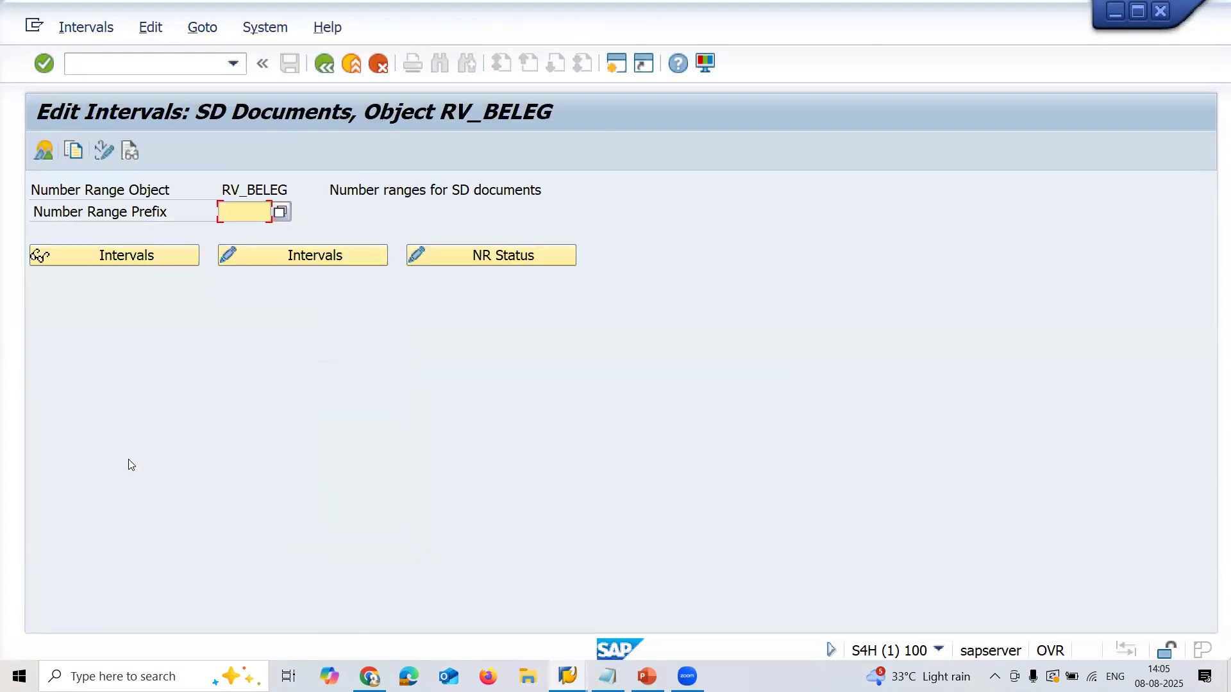
click(328, 262)
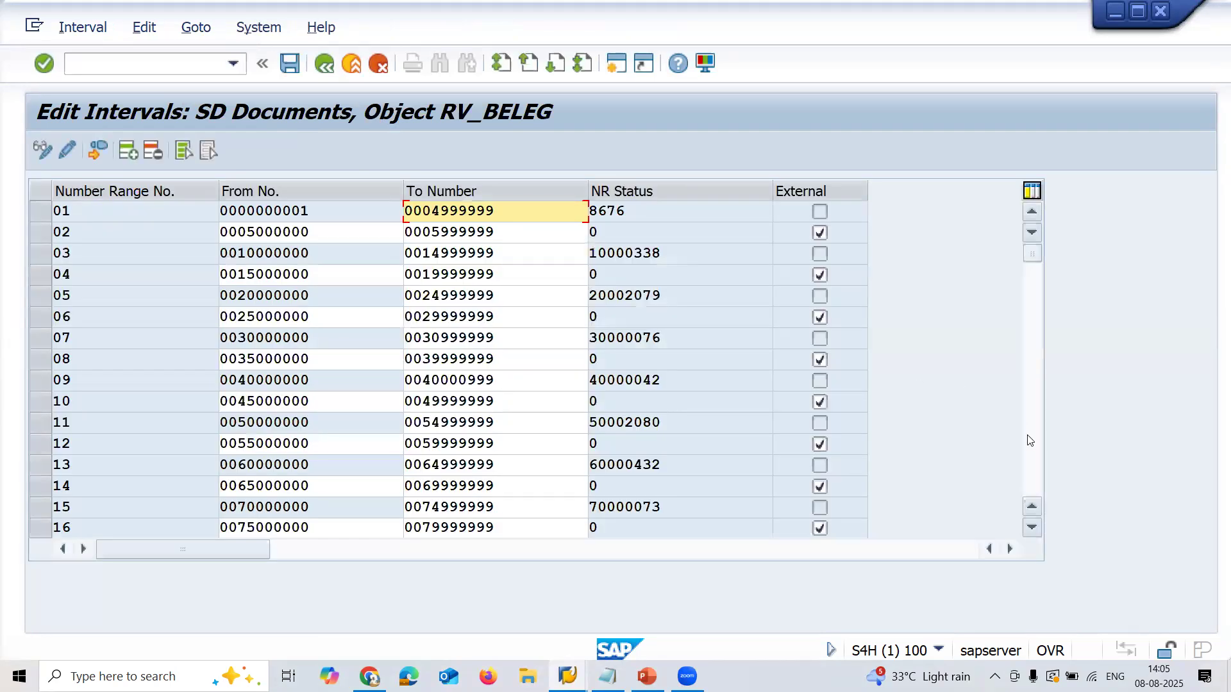
click(1029, 440)
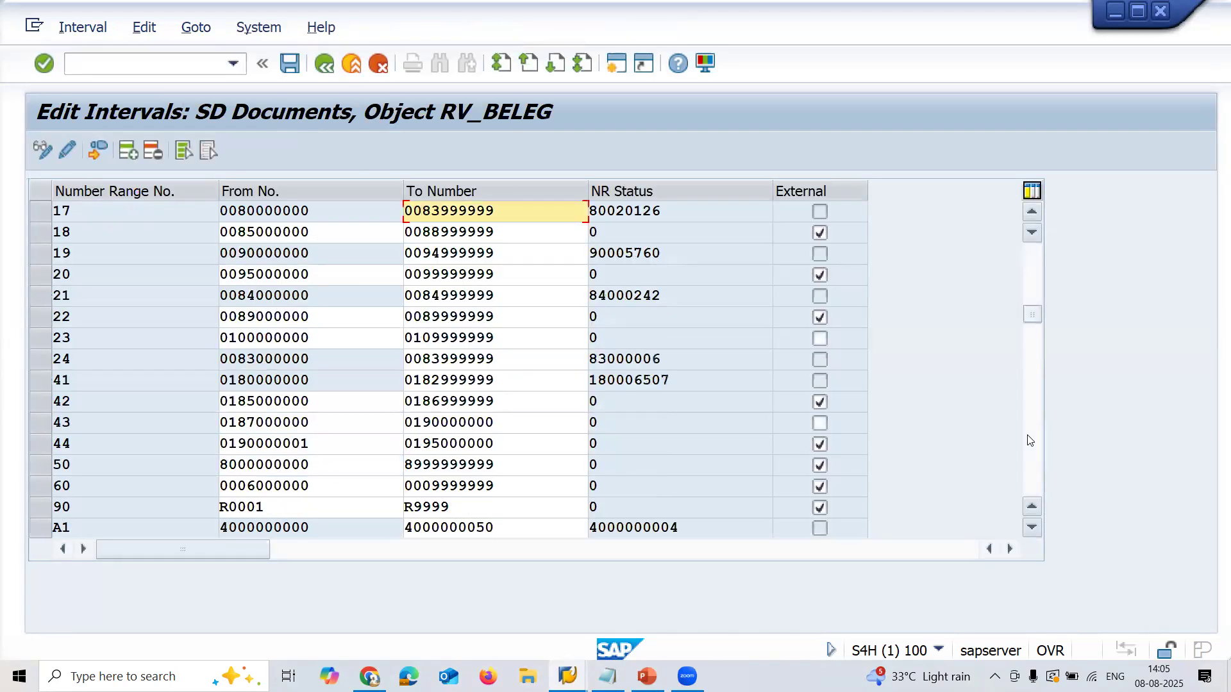
click(1030, 440)
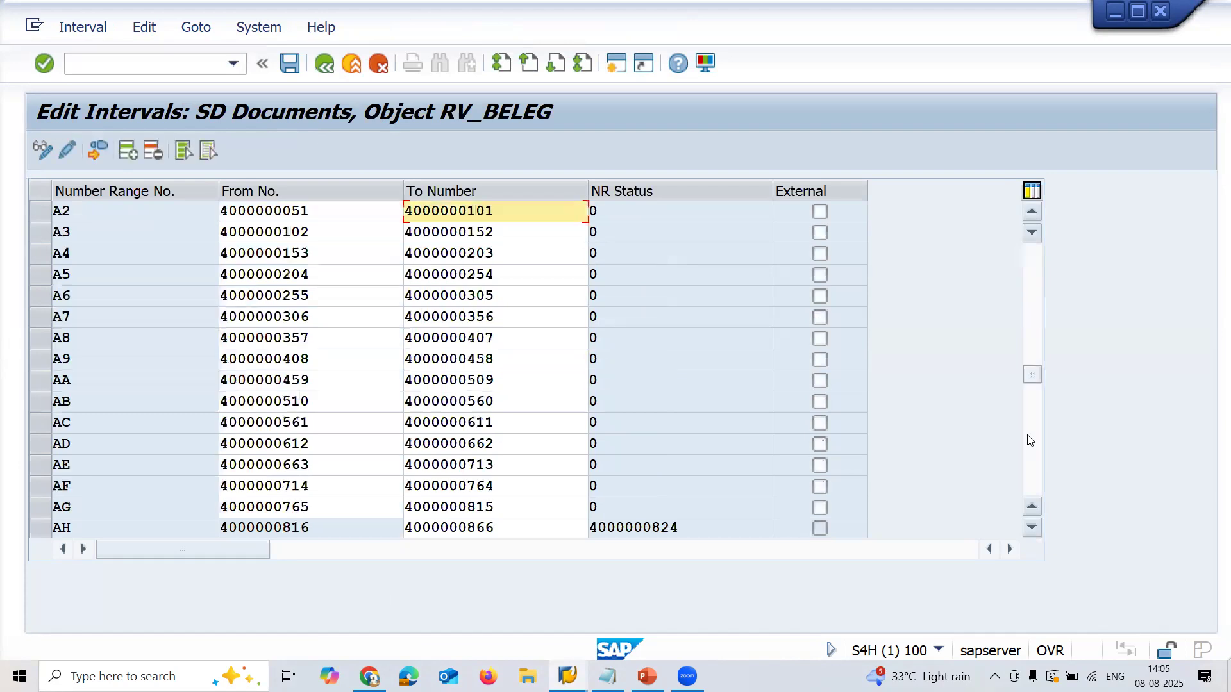
click(1037, 470)
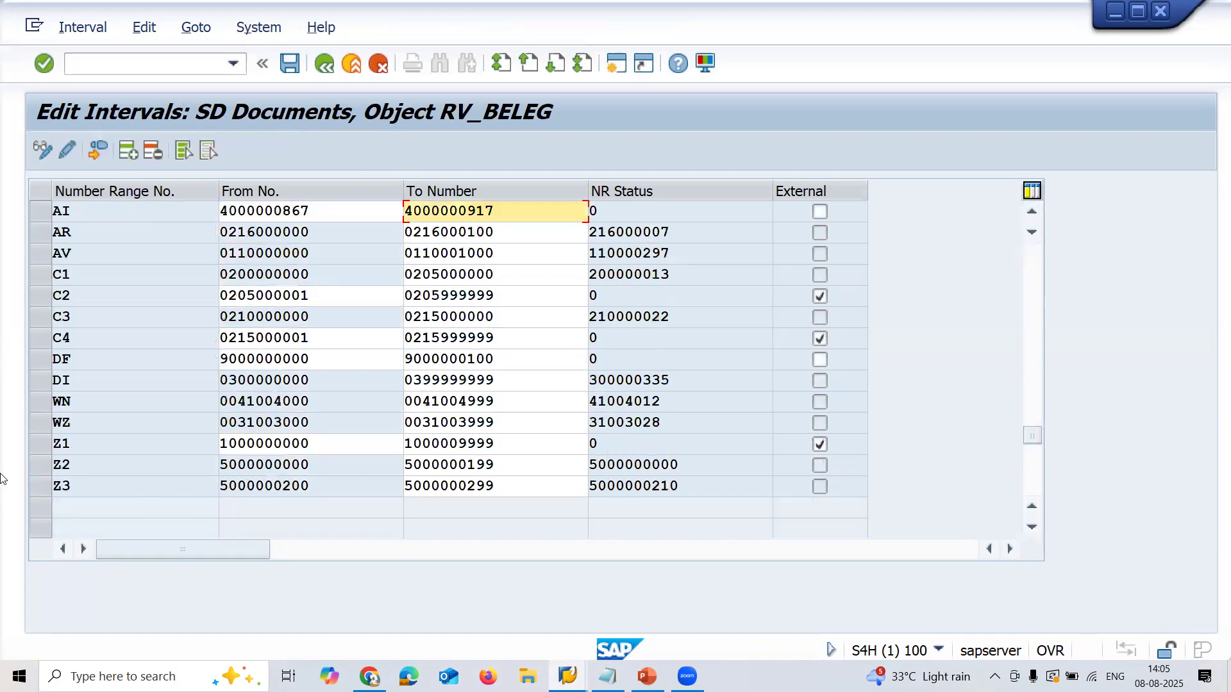
click(41, 485)
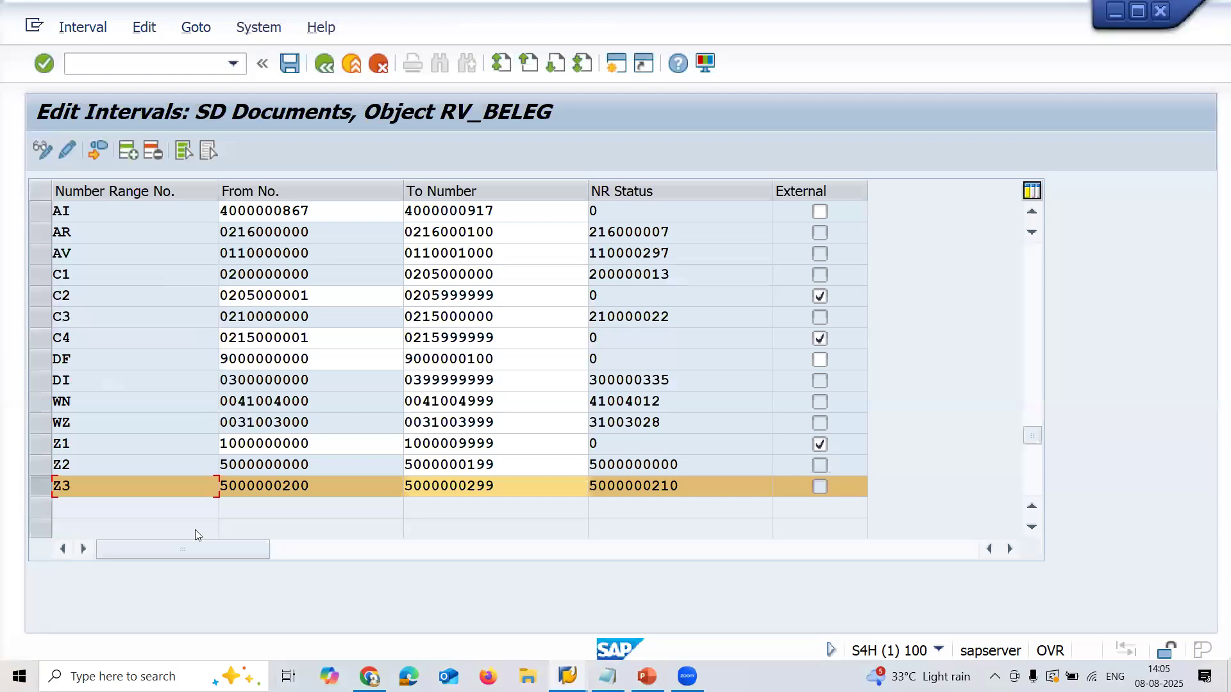
click(340, 481)
click(501, 484)
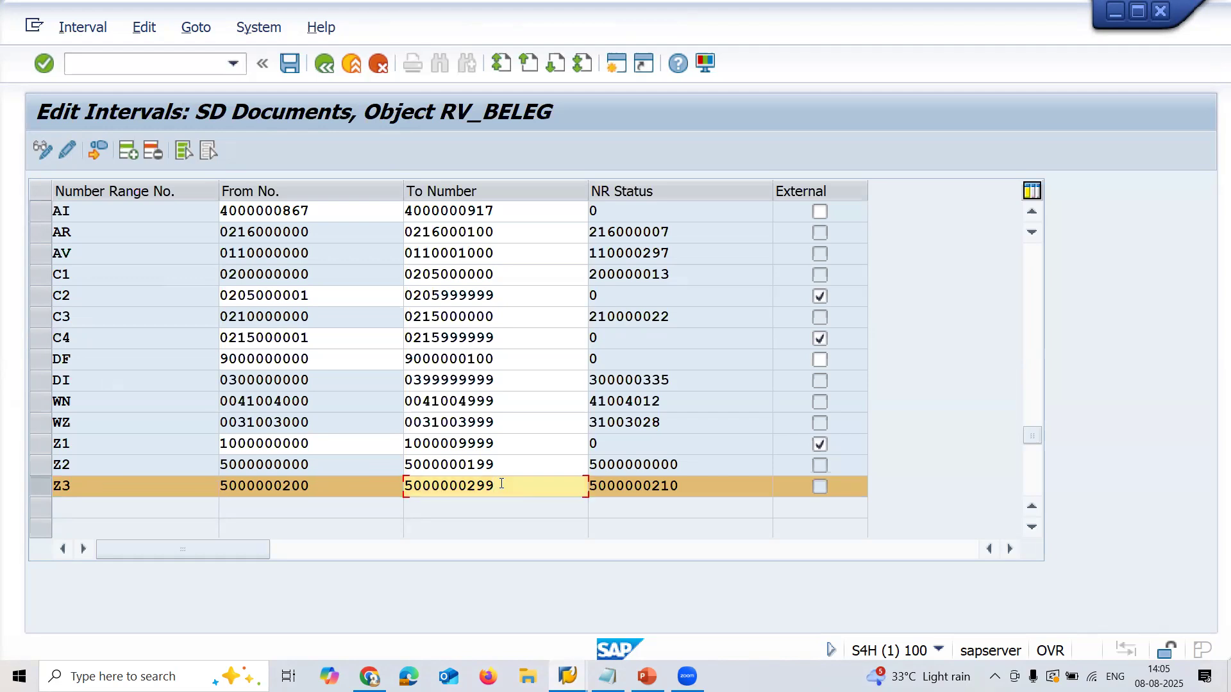
click(41, 486)
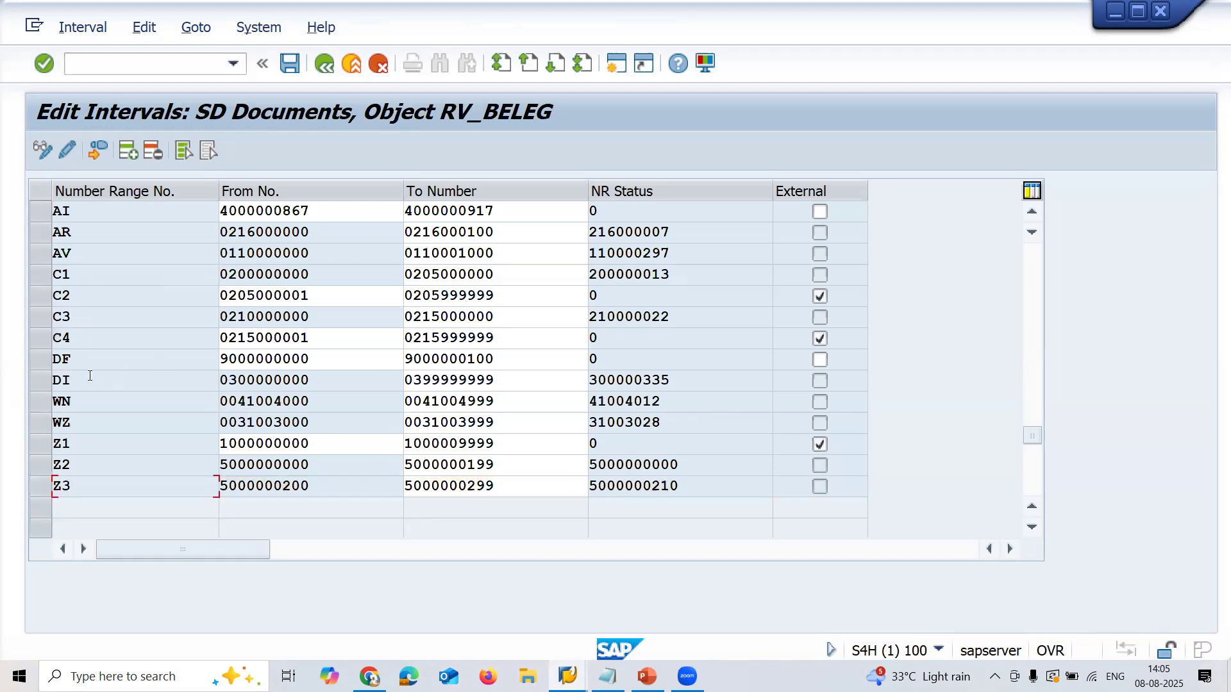
click(39, 383)
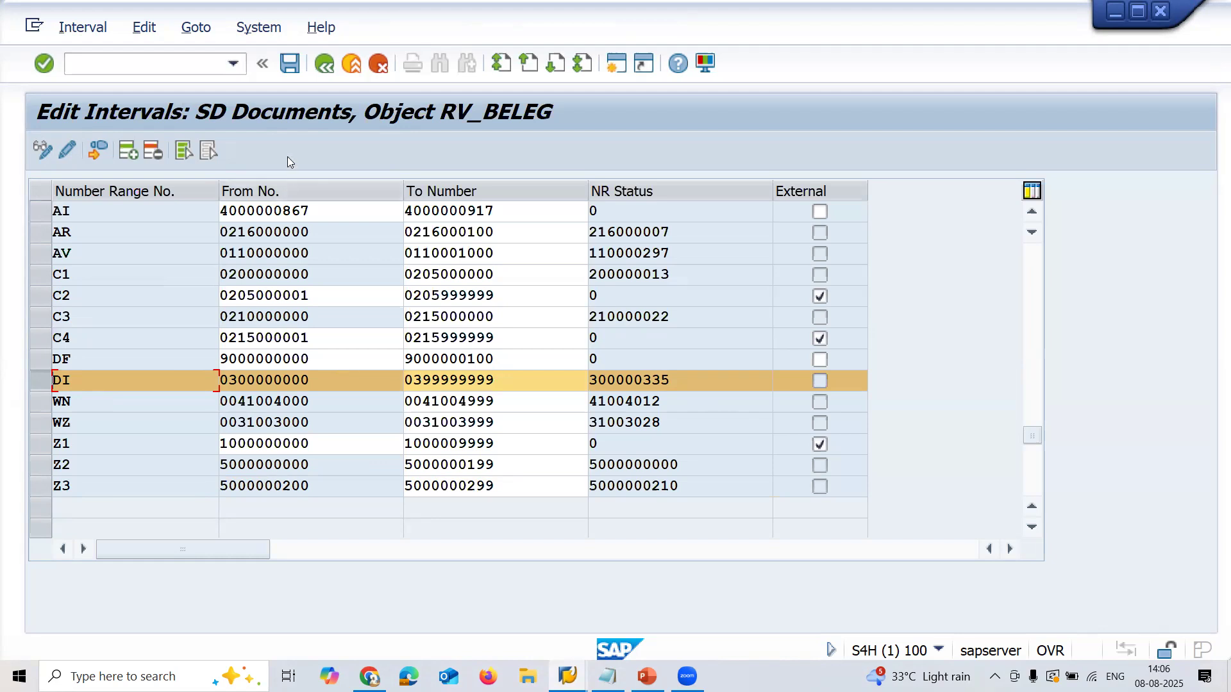
click(325, 64)
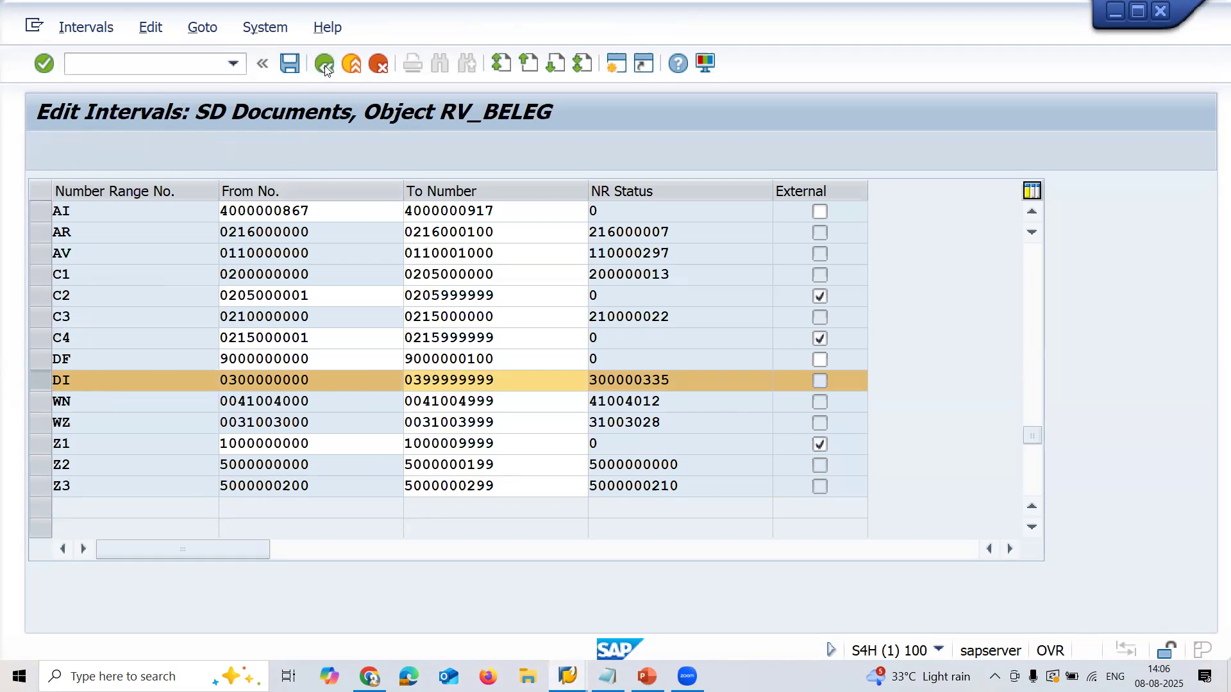
Open the details of delivery type LF in Define Delivery Types.
click(325, 64)
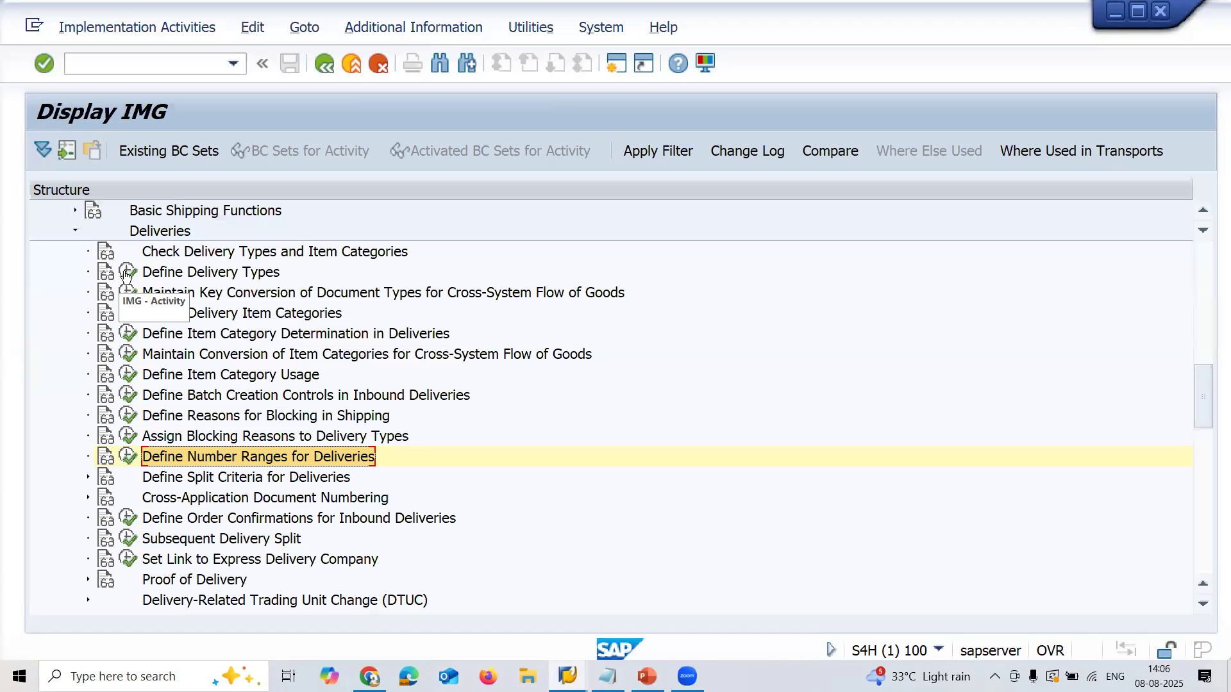
click(127, 273)
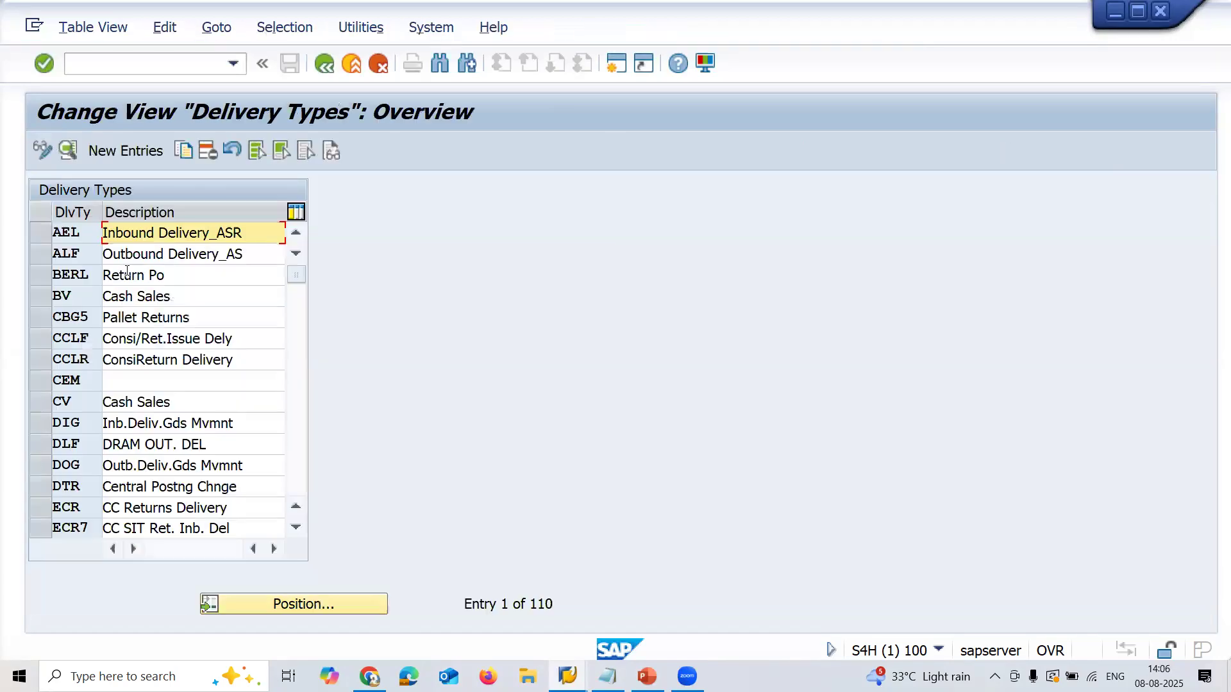
click(350, 610)
text(LF)
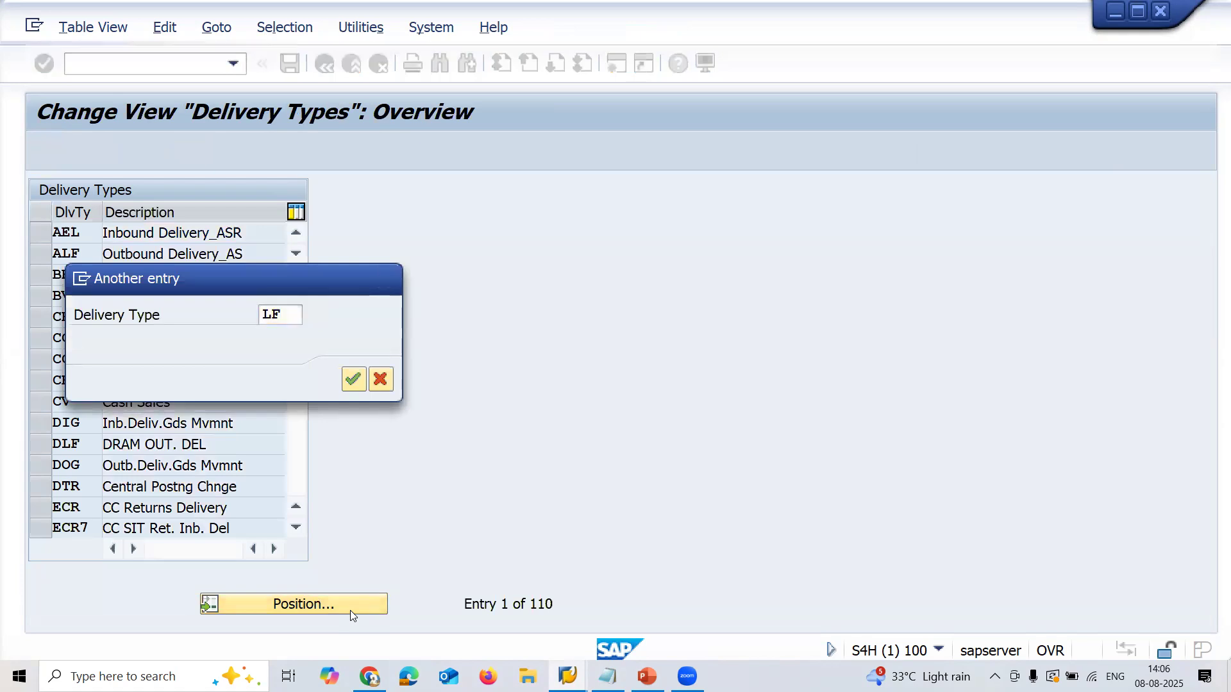
key(Return)
double_click(251, 242)
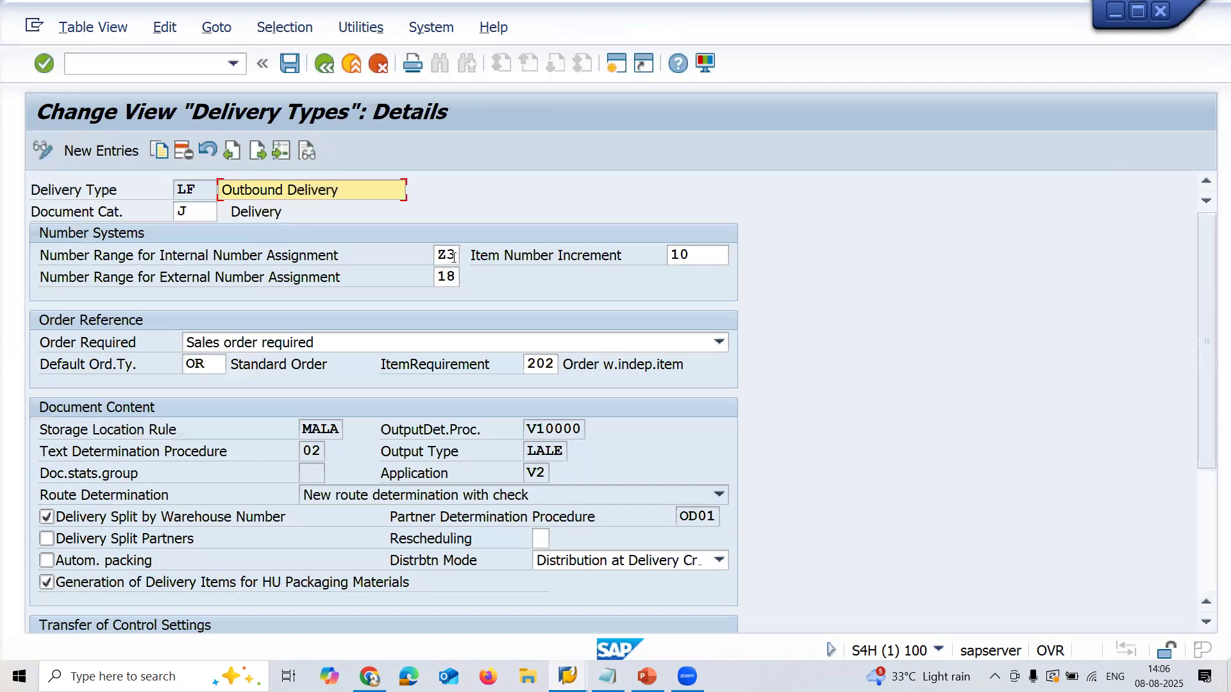
Change LF's internal number range from Z3 to DI and save it to a customizing request.
click(453, 256)
key(BackSpace)
key(BackSpace)
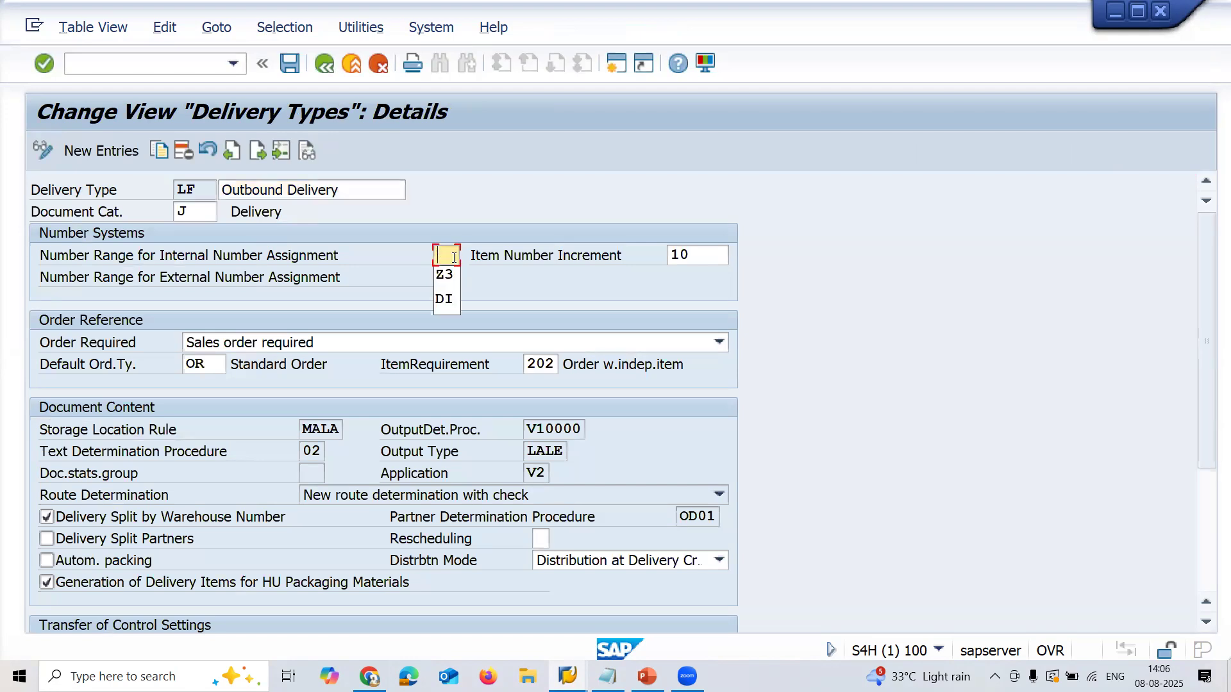
text(DI)
key(Return)
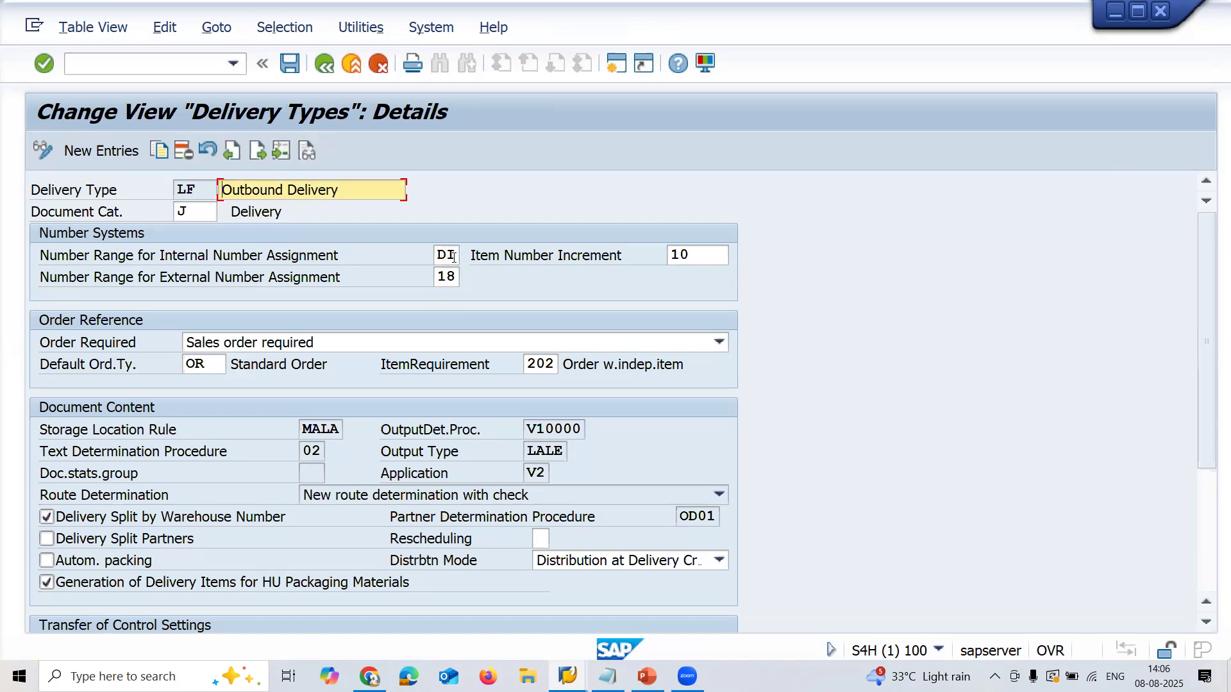
key(ctrl+s)
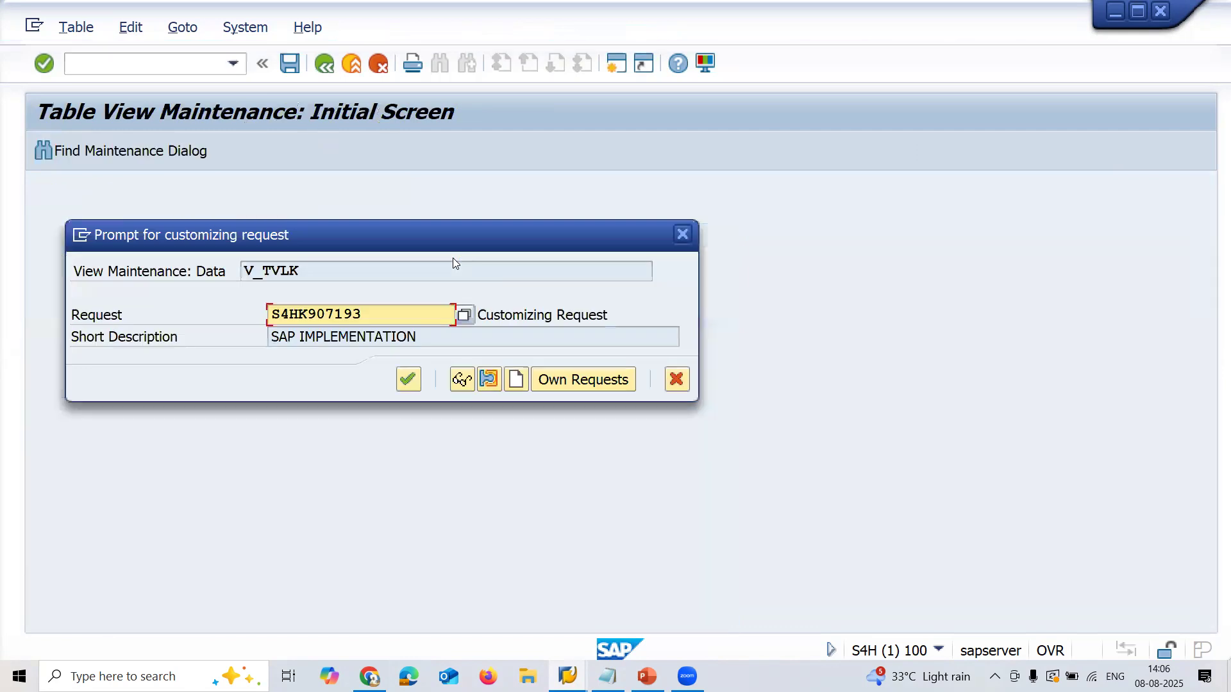
key(Return)
Start VL01N in the SAP Easy Access session.
mouse_move(568, 676)
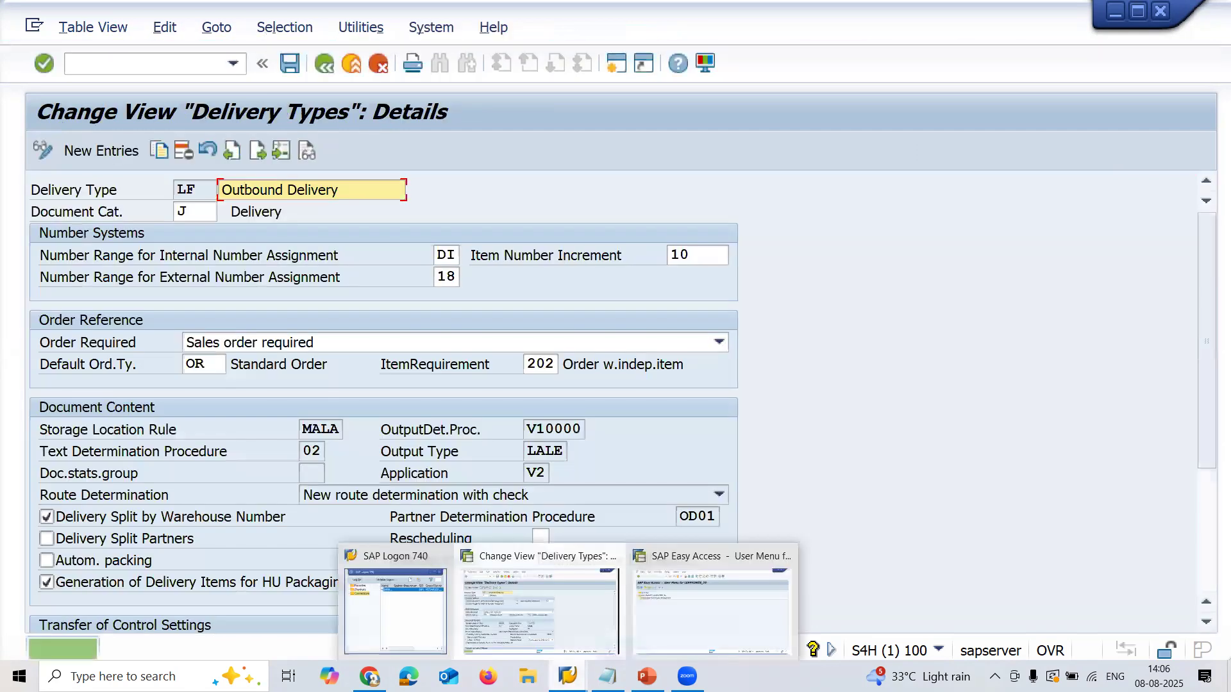
click(754, 597)
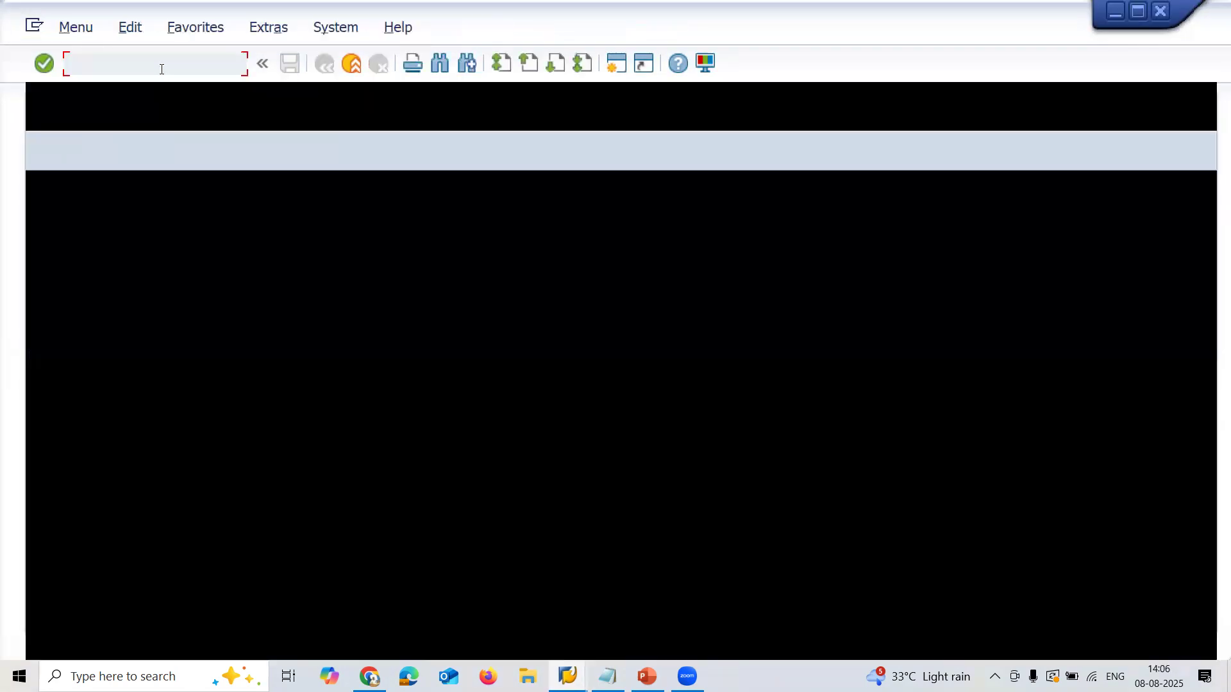
text(VL01N)
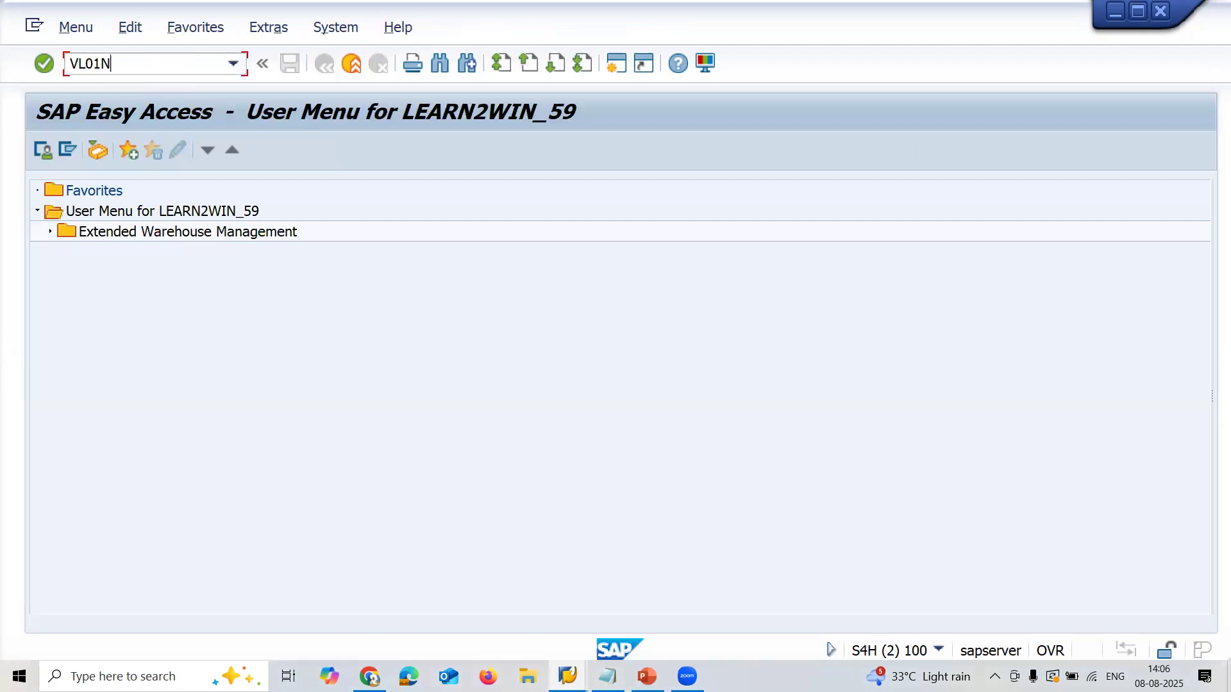
key(Return)
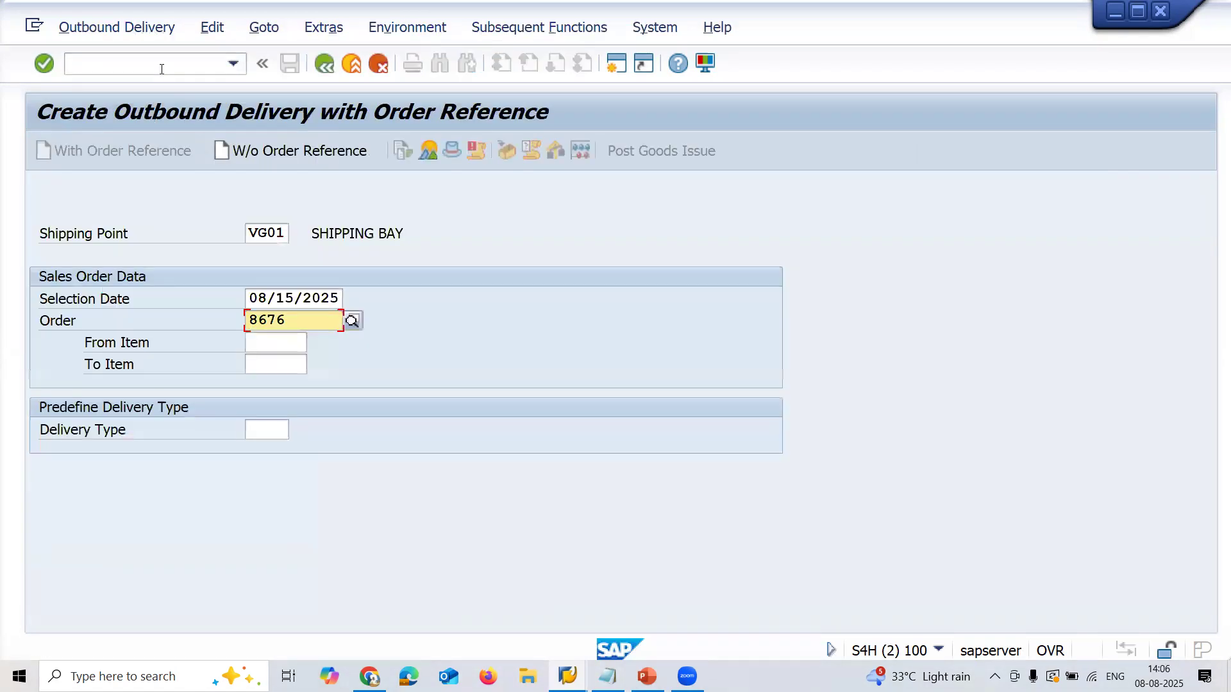
Open the MMBE stock overview selection in the other SAP window.
mouse_move(568, 676)
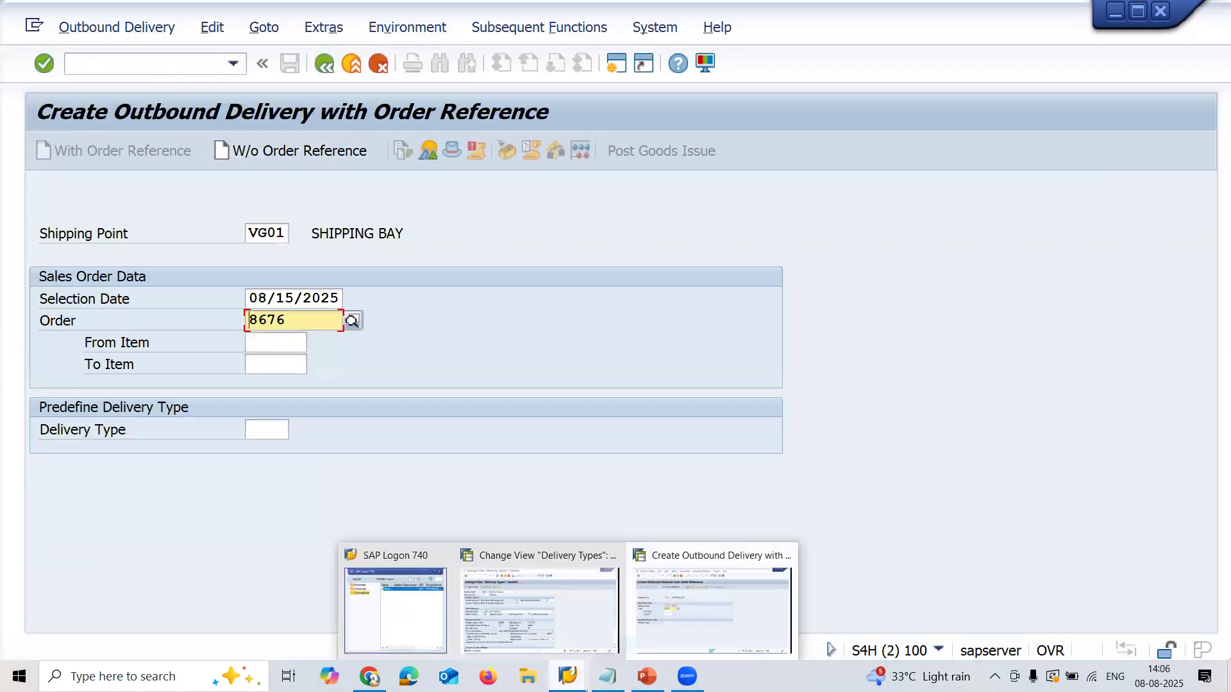
click(545, 630)
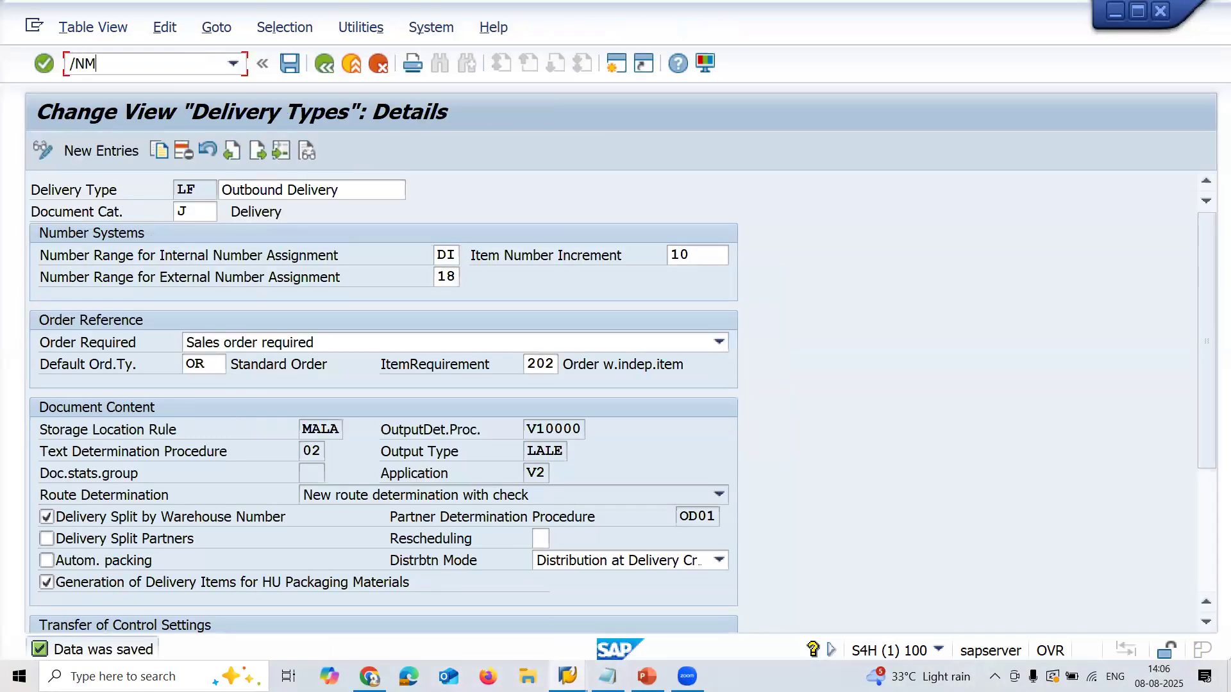
text(/NMMBE)
key(Return)
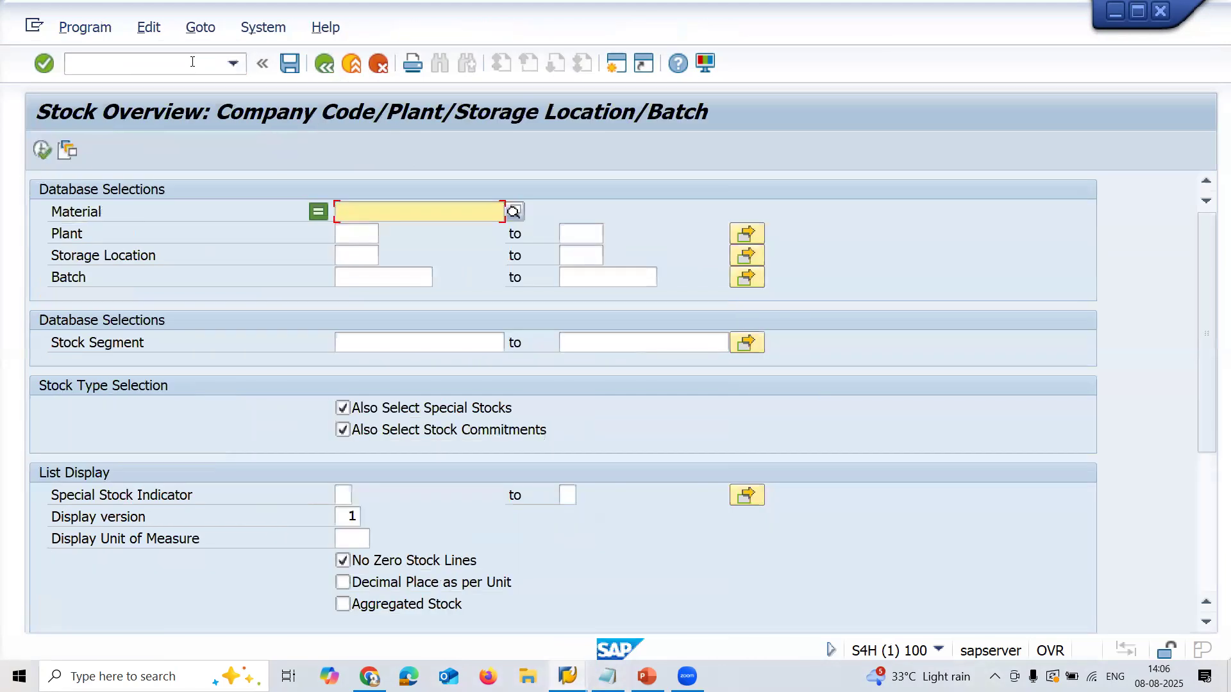
Load order 8676 into a delivery for shipping point VG01, selection date 08/15/2025.
key(alt+Tab)
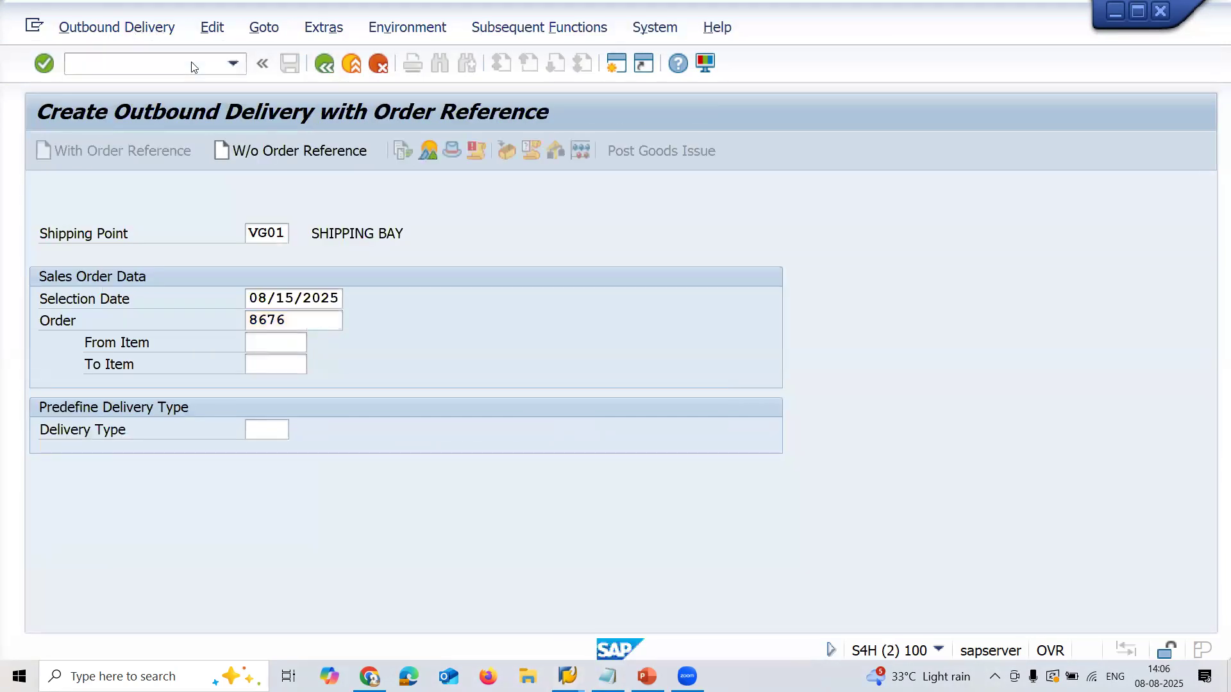
click(277, 233)
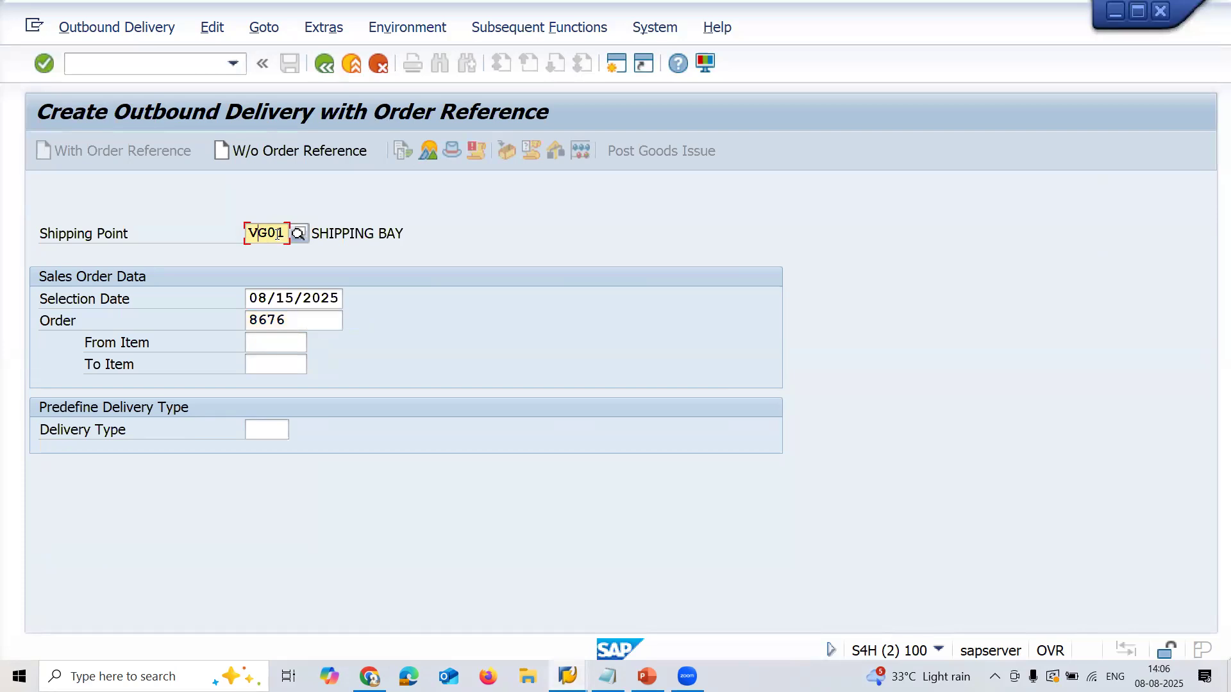
key(Tab)
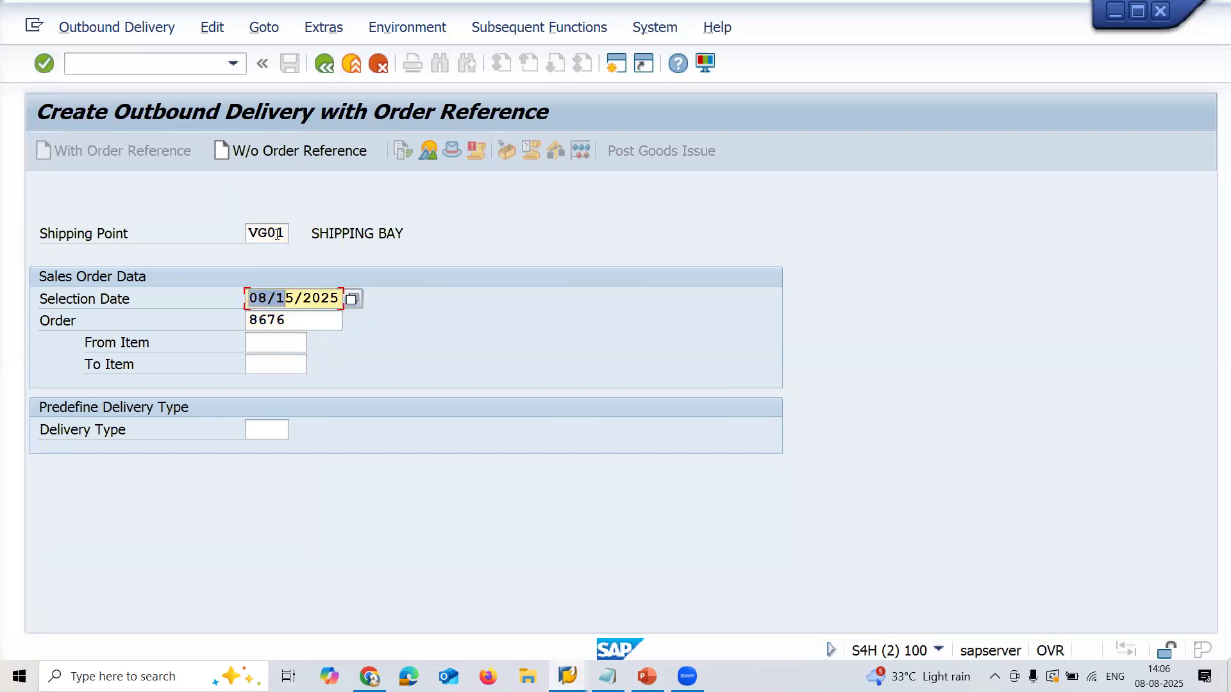
key(Tab)
key(Return)
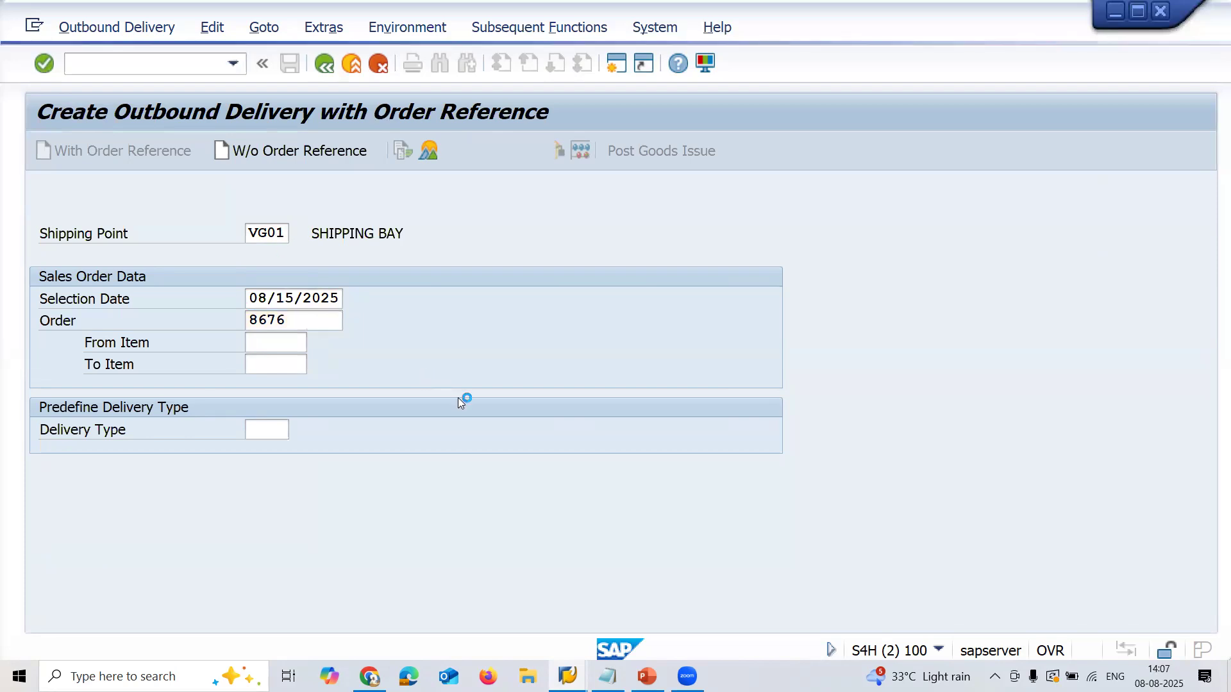
Give item 10 storage location VG01 and picked quantity 1.
click(560, 408)
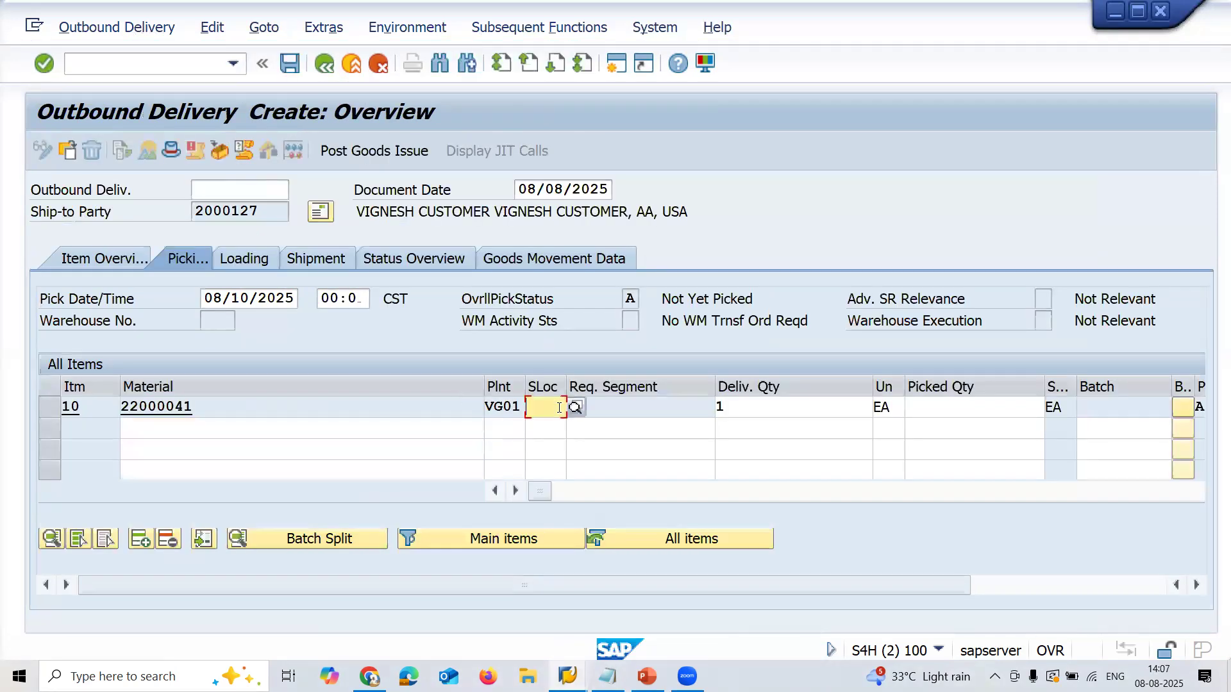
text(VG01)
click(967, 408)
text(1)
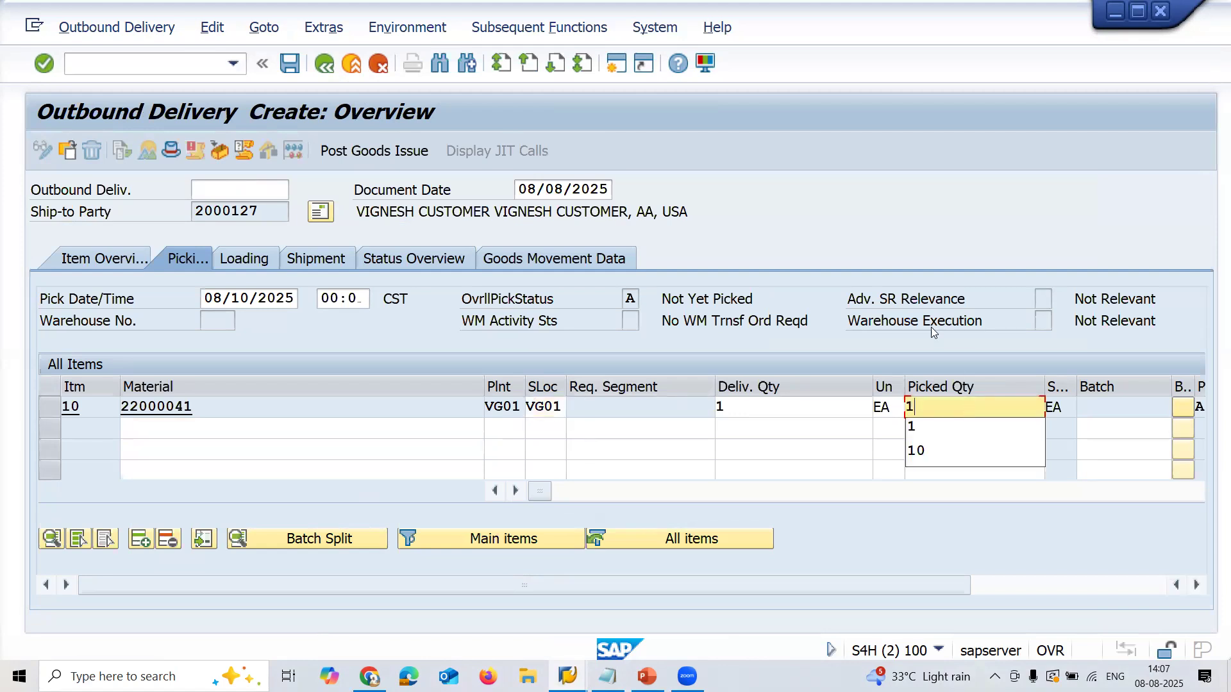
key(Escape)
Copy material 22000041 into MMBE and run the stock overview, showing 990 unrestricted.
click(218, 414)
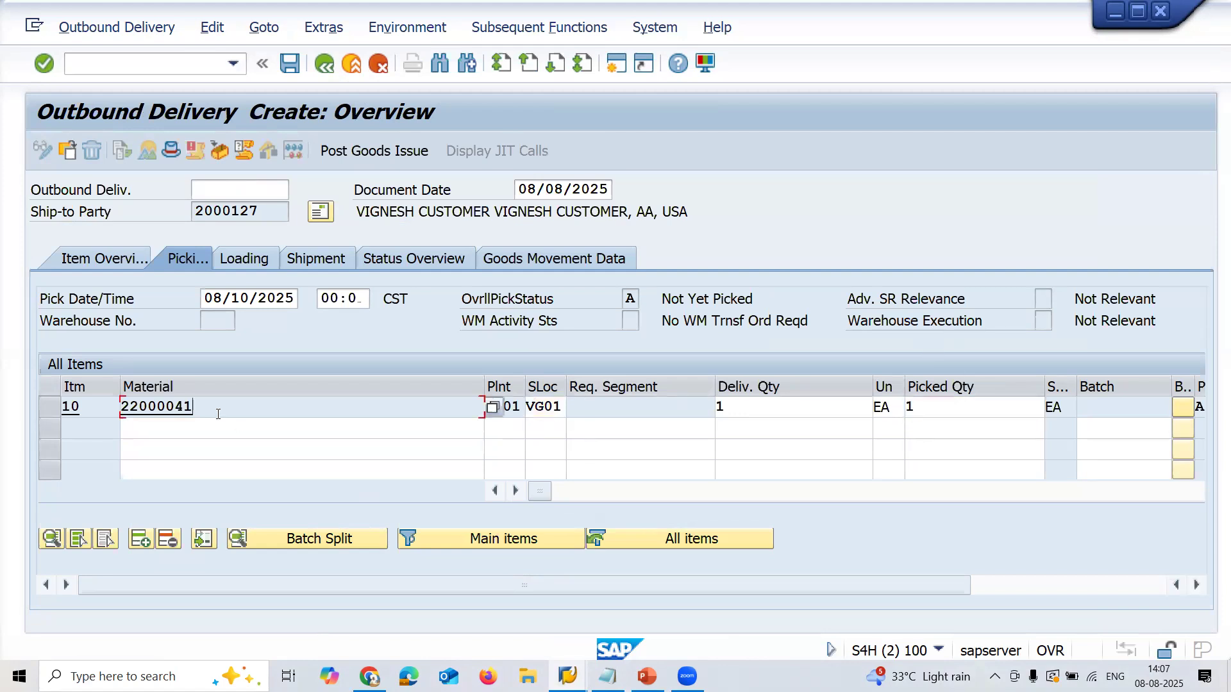
double_click(218, 414)
key(ctrl+c)
key(alt+Tab)
click(381, 218)
key(ctrl+v)
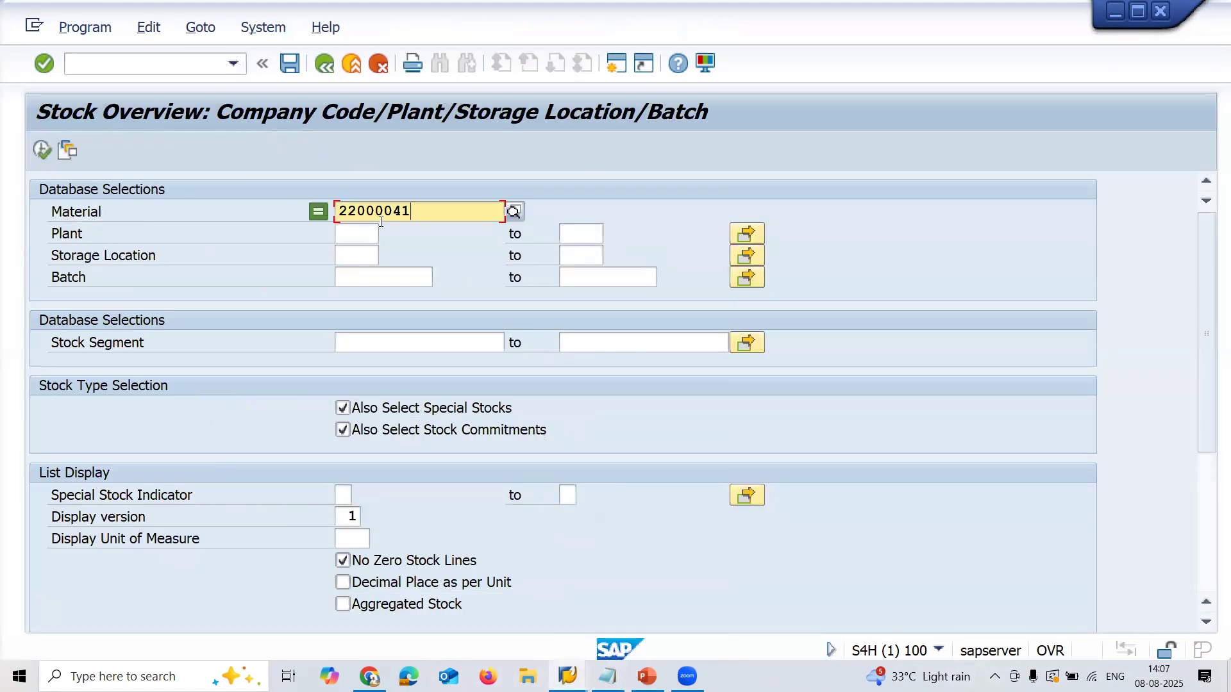
click(43, 150)
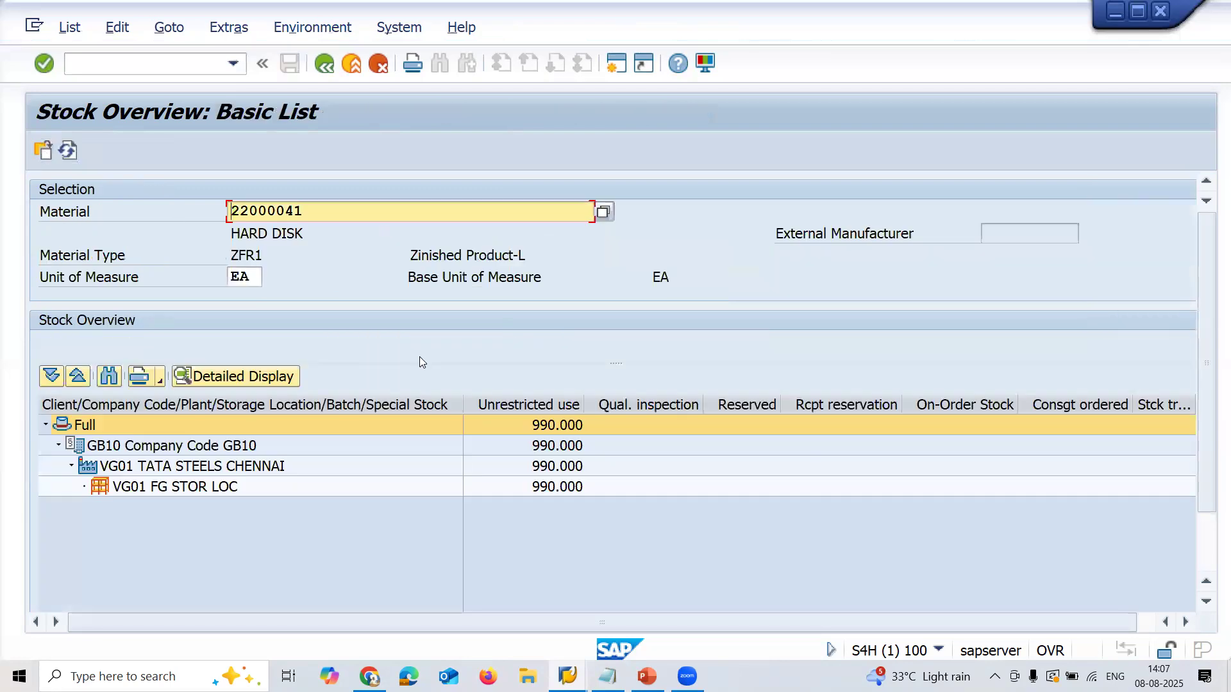
Post goods issue to save the outbound delivery.
click(503, 401)
key(alt+Tab)
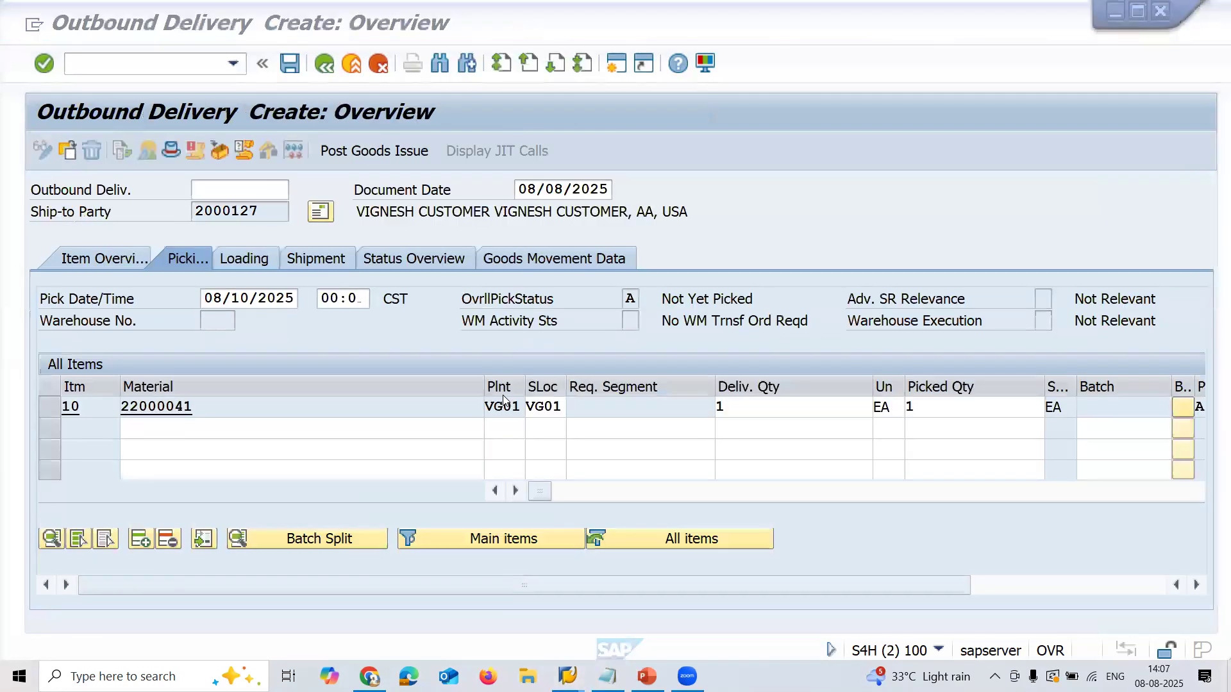
click(378, 151)
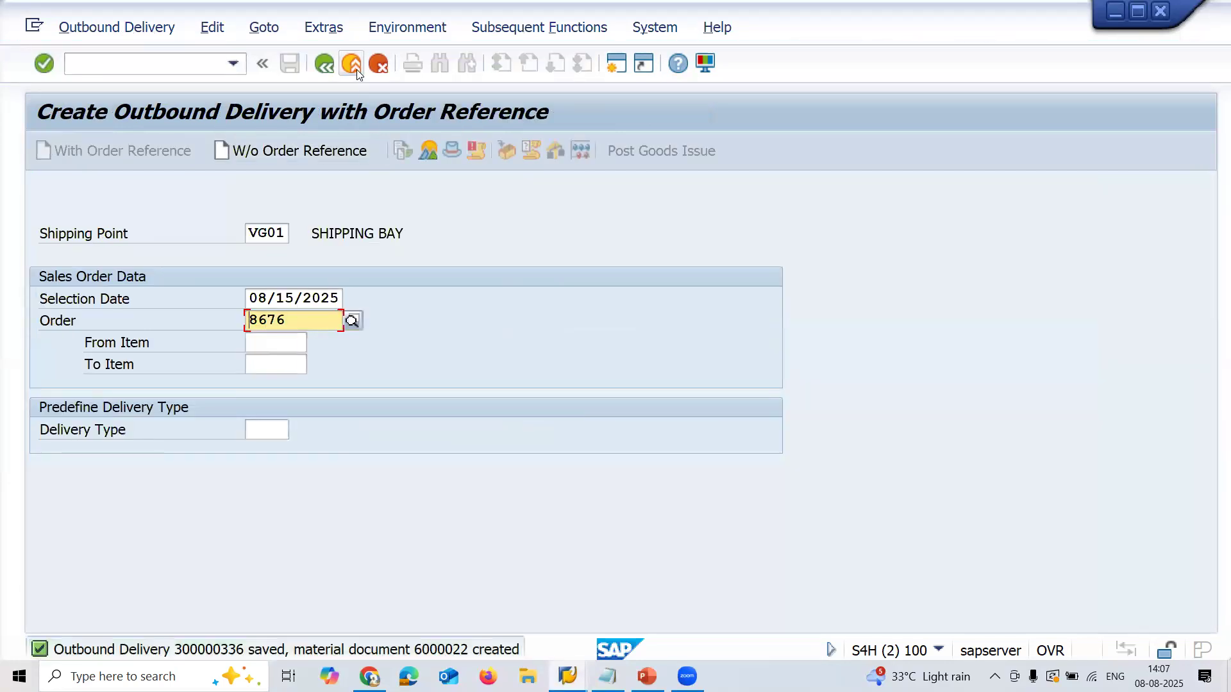
Exit the delivery, close the second session, and refresh the 22000041 stock overview.
click(357, 69)
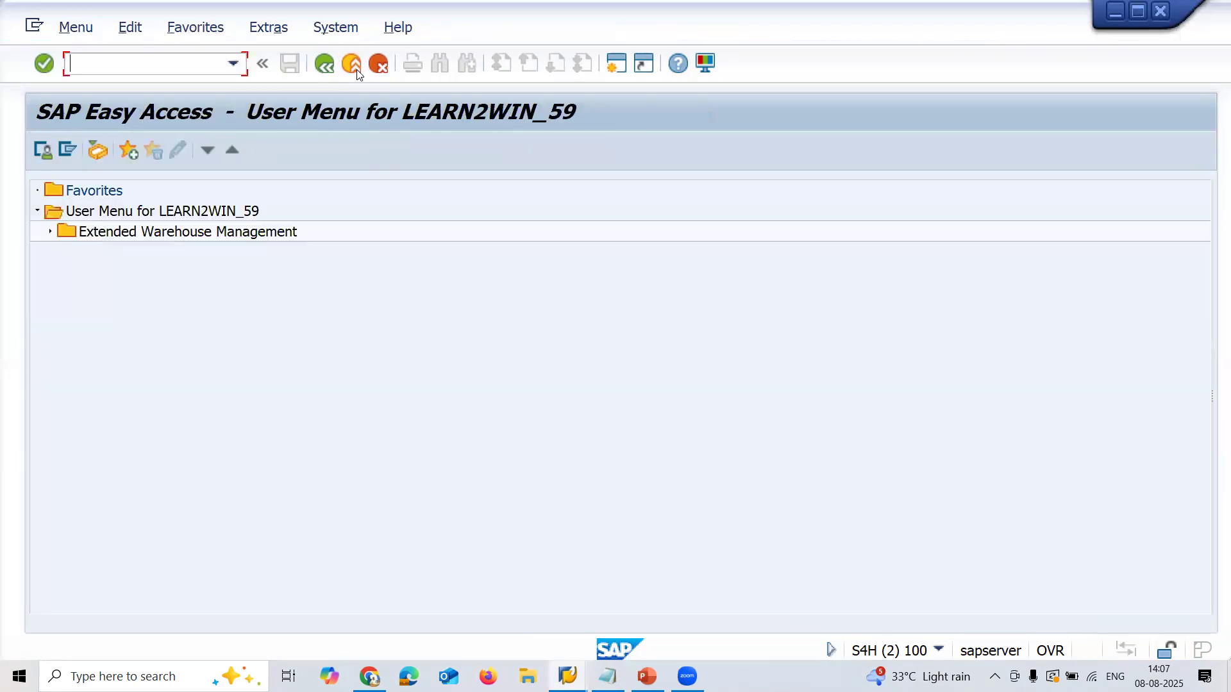
click(356, 69)
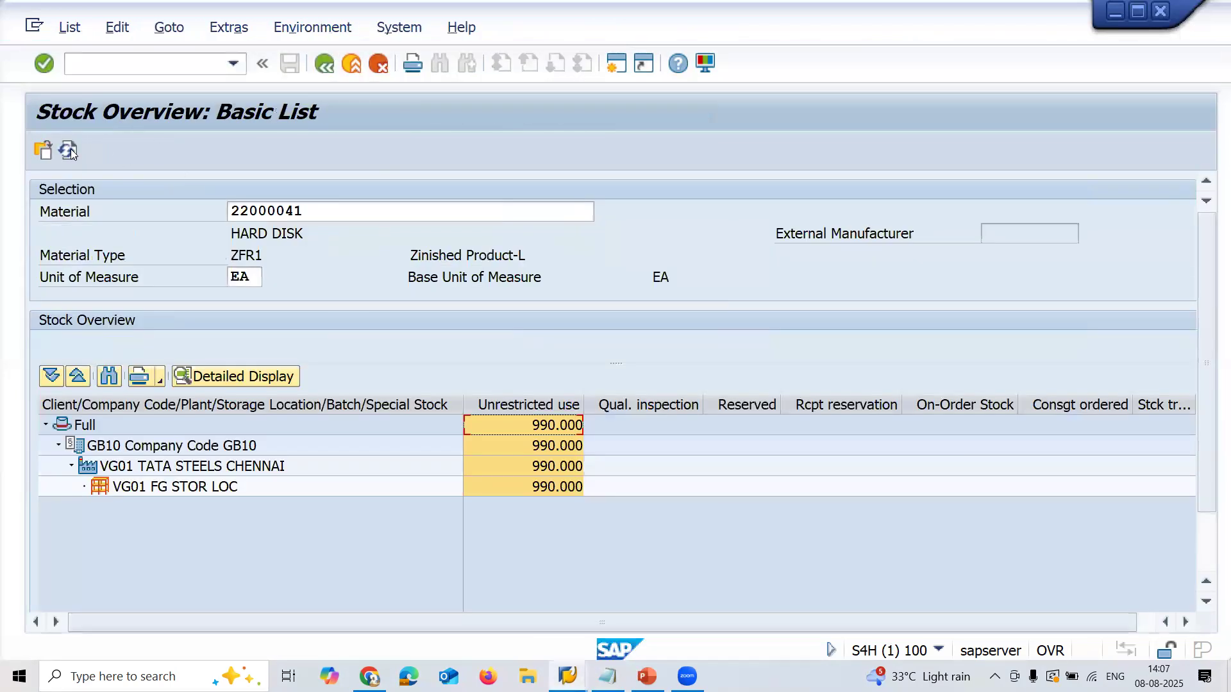
key(shift+F3)
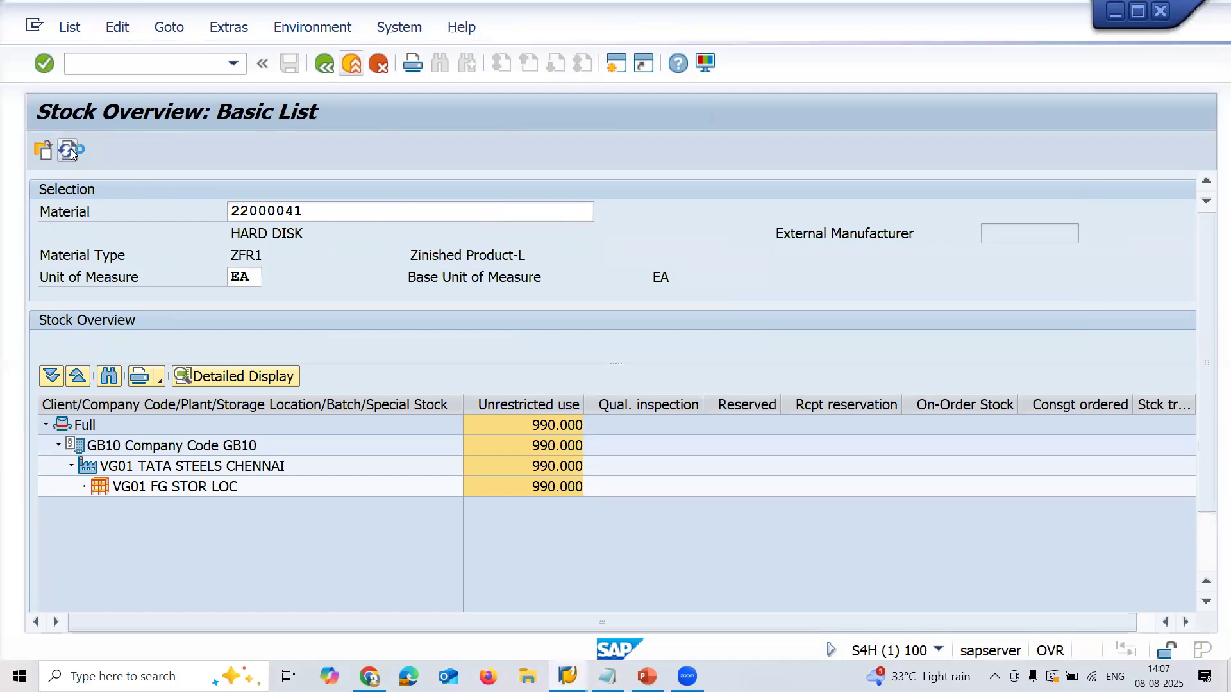